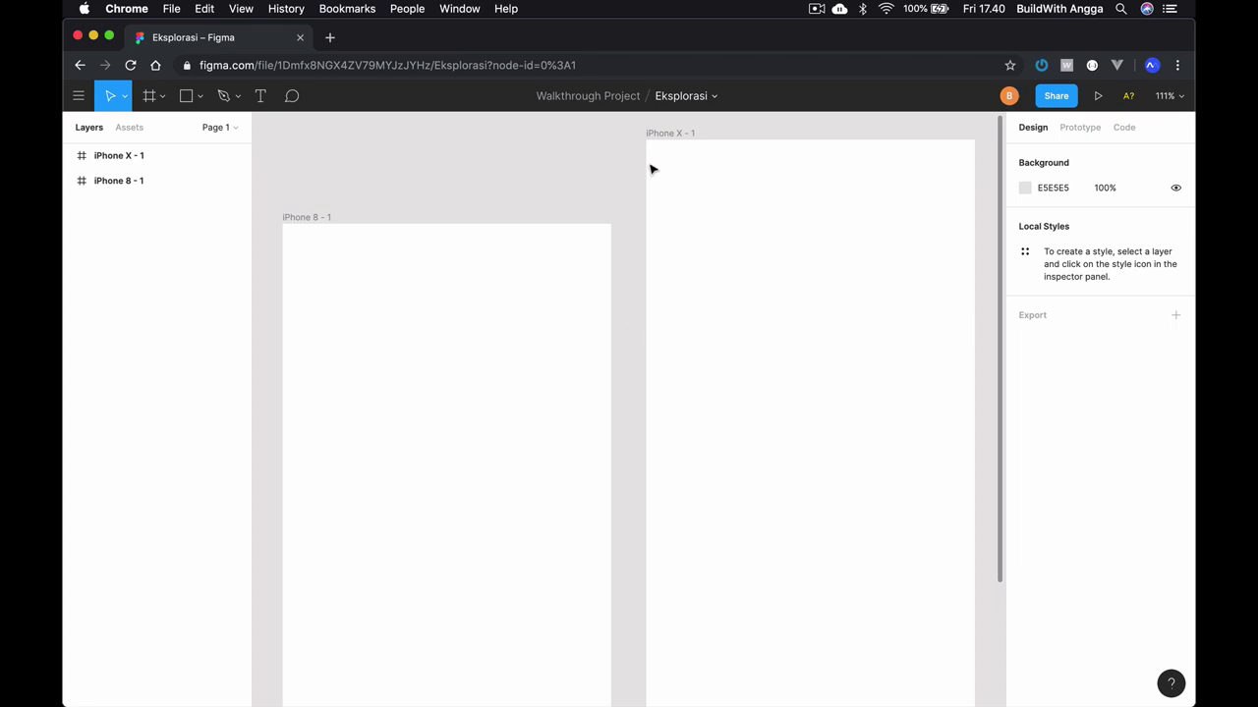
- Inspect the two iPhone frames, briefly selecting and deselecting iPhone X - 1
{"action": "scroll", "coordinate": [632, 147], "scroll_direction": "up", "scroll_amount": 2}
{"action": "scroll", "coordinate": [632, 151], "scroll_direction": "down", "scroll_amount": 1}
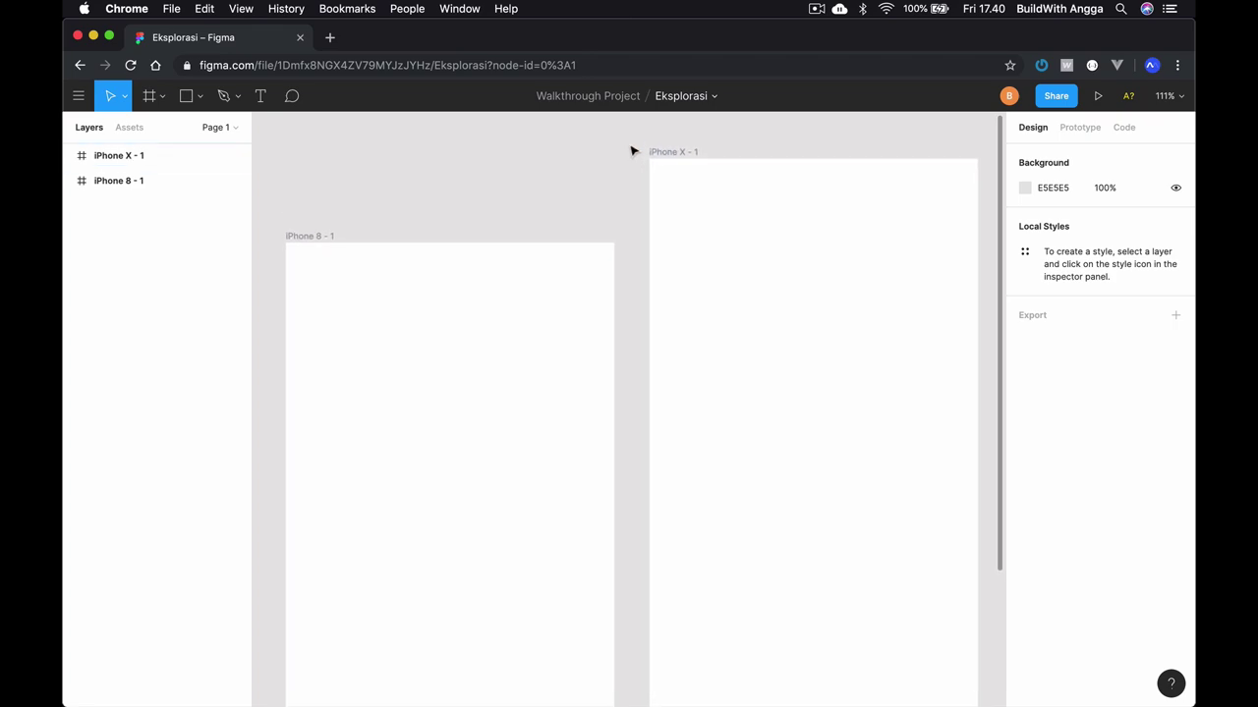
{"action": "scroll", "coordinate": [632, 150], "scroll_direction": "down", "scroll_amount": 1}
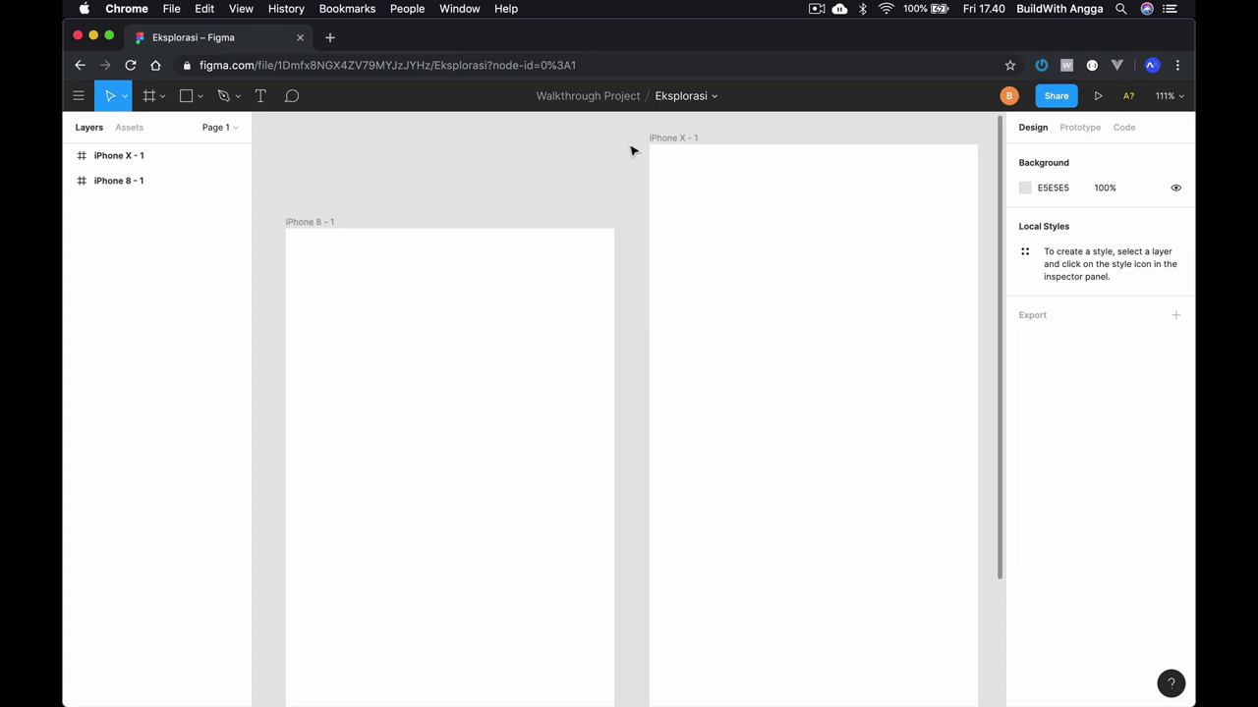
{"action": "scroll", "coordinate": [631, 150], "scroll_direction": "up", "scroll_amount": 1}
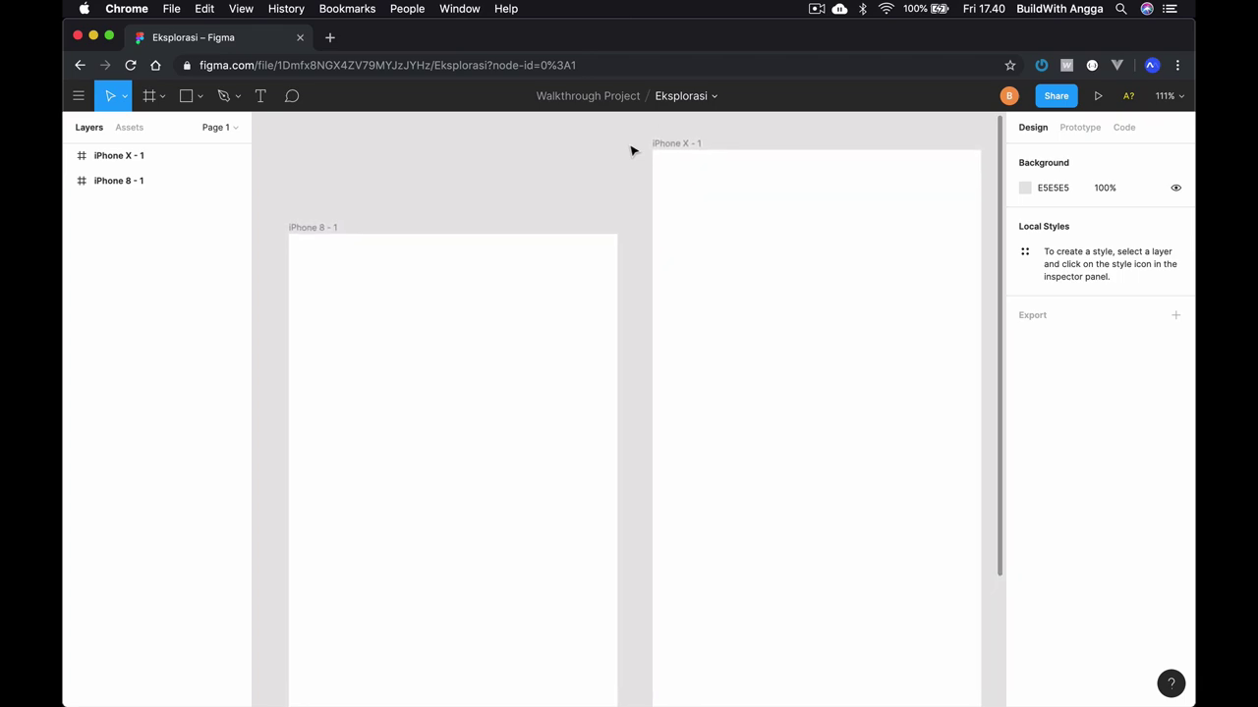
{"action": "left_click", "coordinate": [674, 144]}
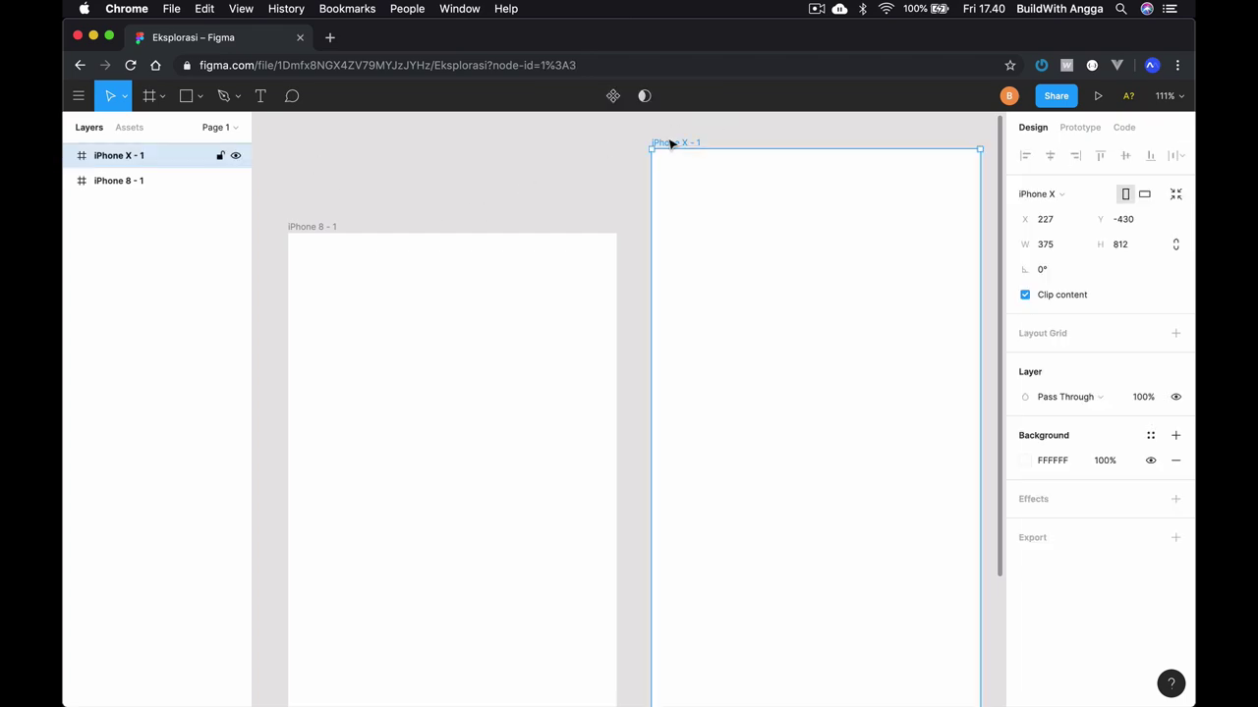
{"action": "left_click", "coordinate": [604, 157]}
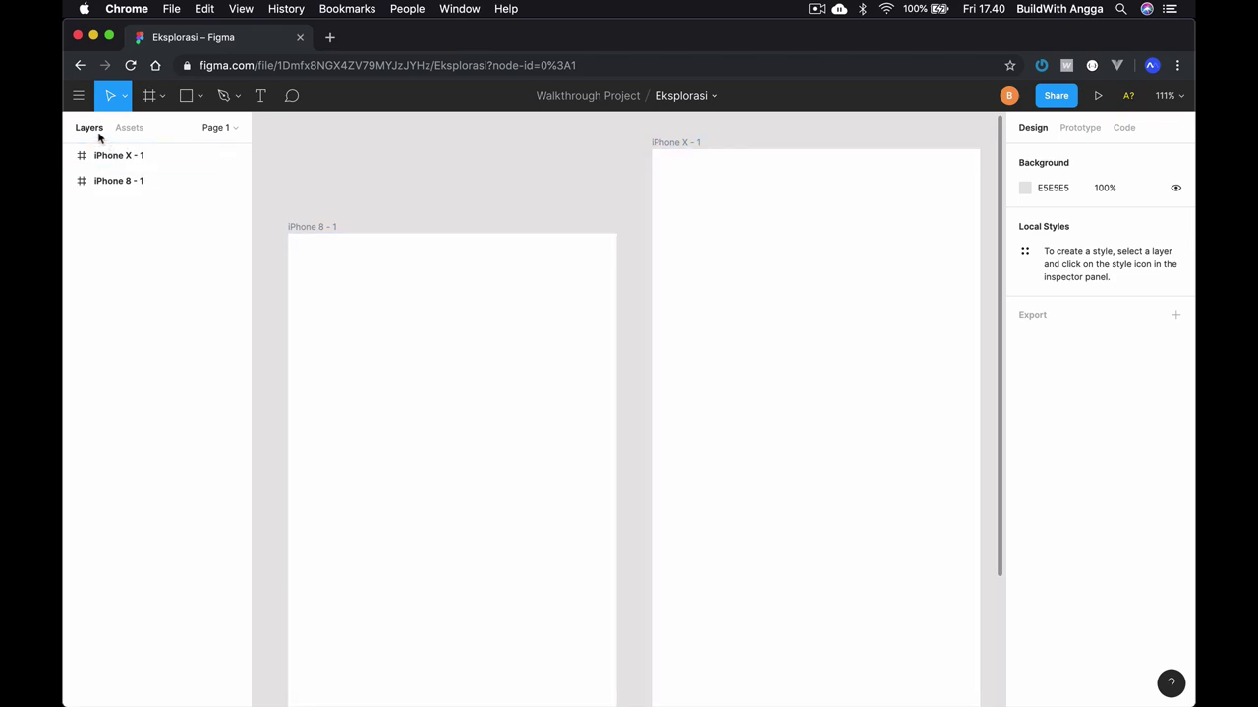
- Check the Assets tab, then return to Layers with Pages expanded and the canvas at 39%
{"action": "left_click", "coordinate": [129, 129]}
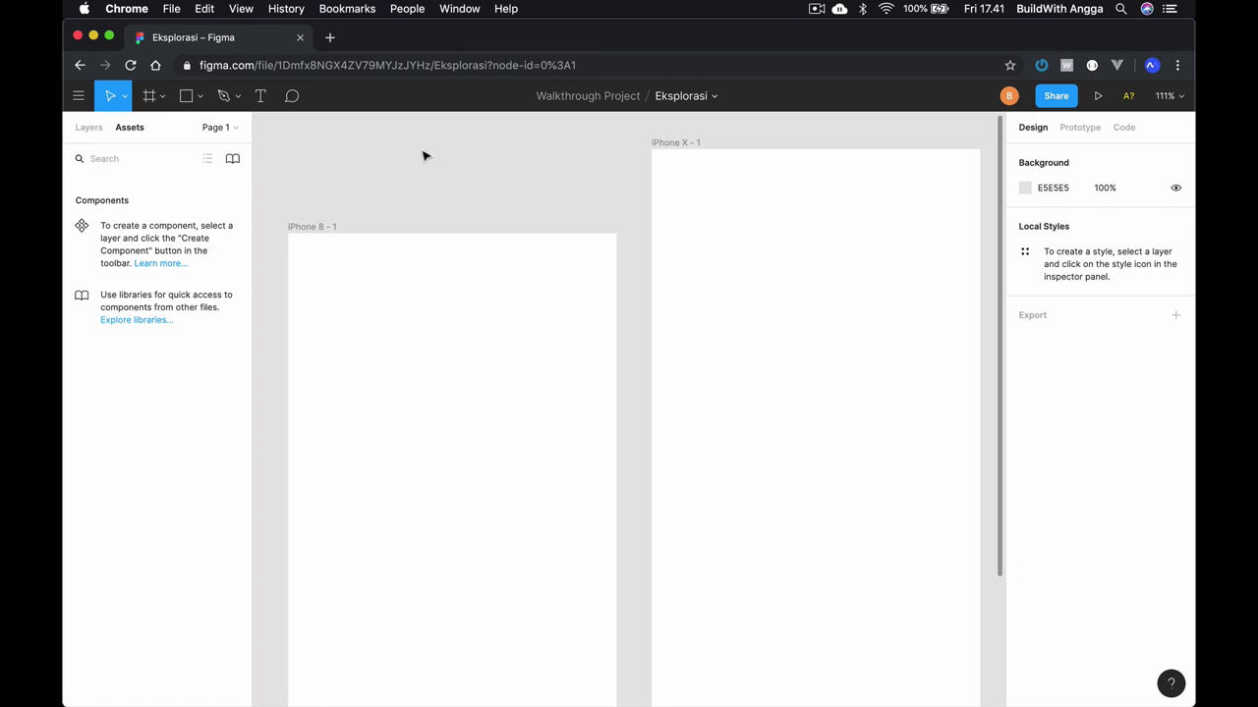
{"action": "left_click", "coordinate": [233, 128]}
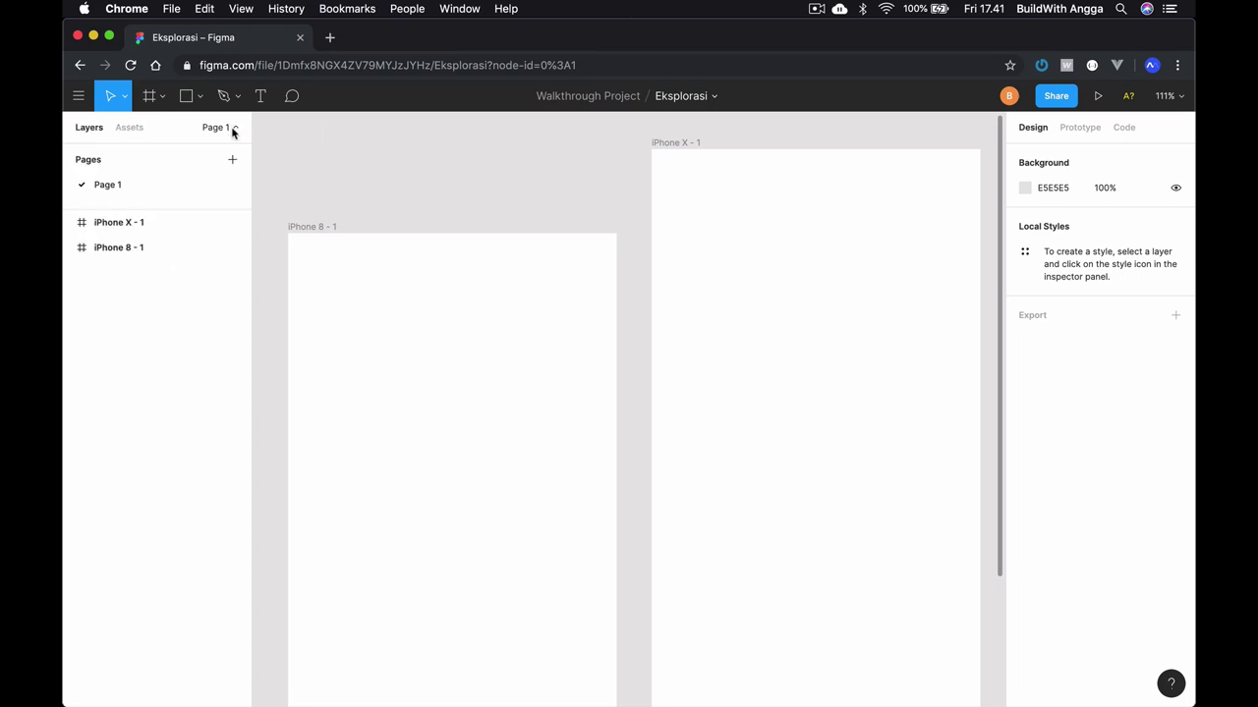
{"action": "scroll", "coordinate": [428, 164], "scroll_direction": "down", "scroll_amount": 3}
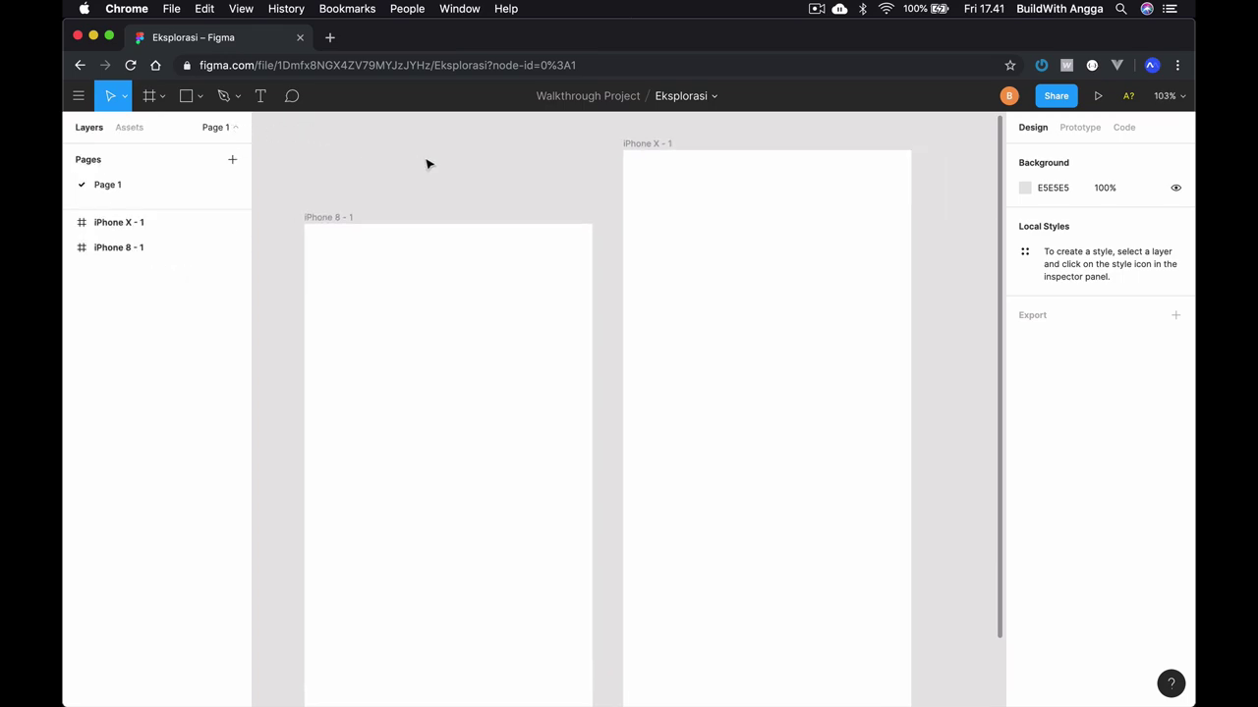
{"action": "scroll", "coordinate": [427, 164], "scroll_direction": "down", "scroll_amount": 3}
{"action": "scroll", "coordinate": [427, 165], "scroll_direction": "down", "scroll_amount": 1}
{"action": "scroll", "coordinate": [428, 165], "scroll_direction": "down", "scroll_amount": 2}
{"action": "scroll", "coordinate": [427, 164], "scroll_direction": "down", "scroll_amount": 1}
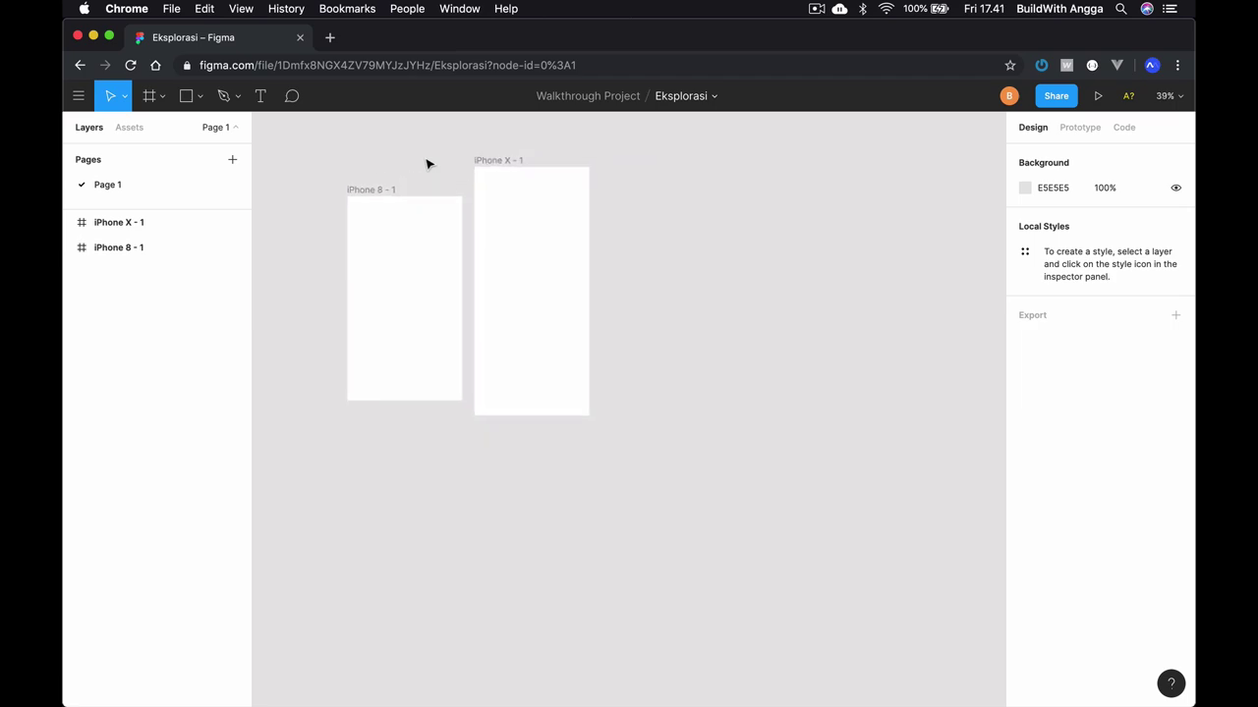
{"action": "scroll", "coordinate": [428, 164], "scroll_direction": "down", "scroll_amount": 1}
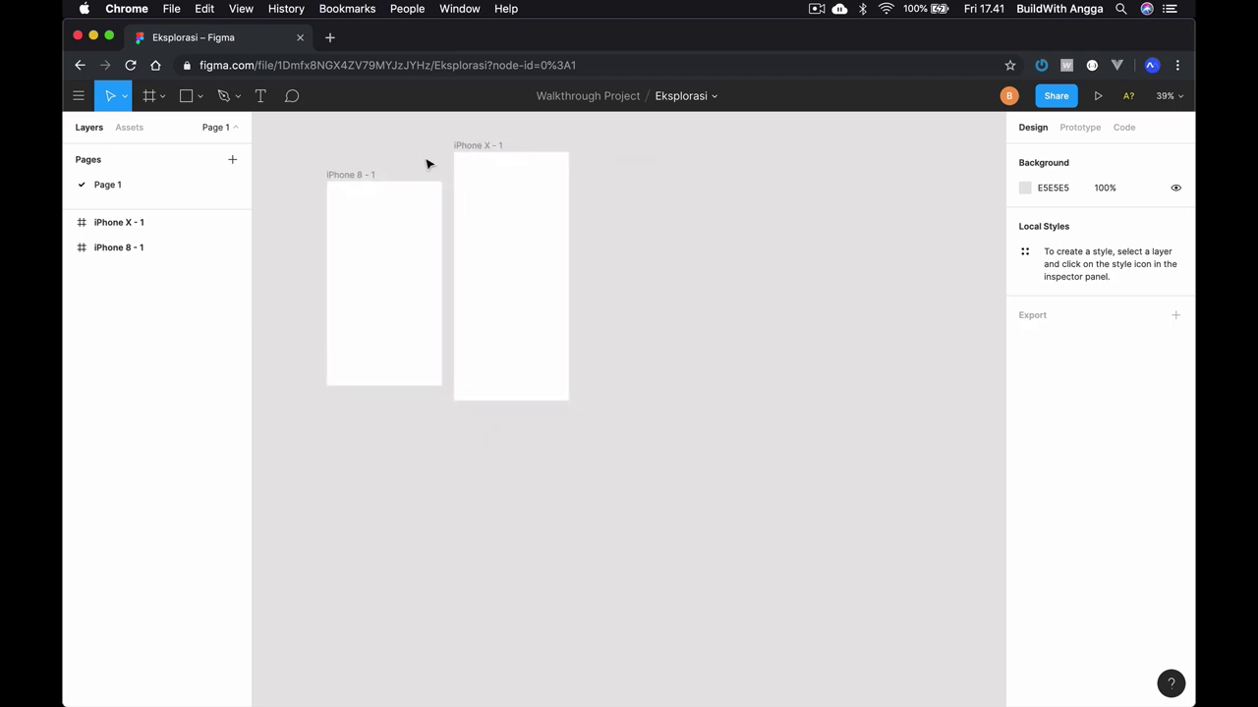
- Add a new blank Page 2 and switch between it and Page 1
{"action": "left_click", "coordinate": [233, 160]}
{"action": "left_click", "coordinate": [349, 206]}
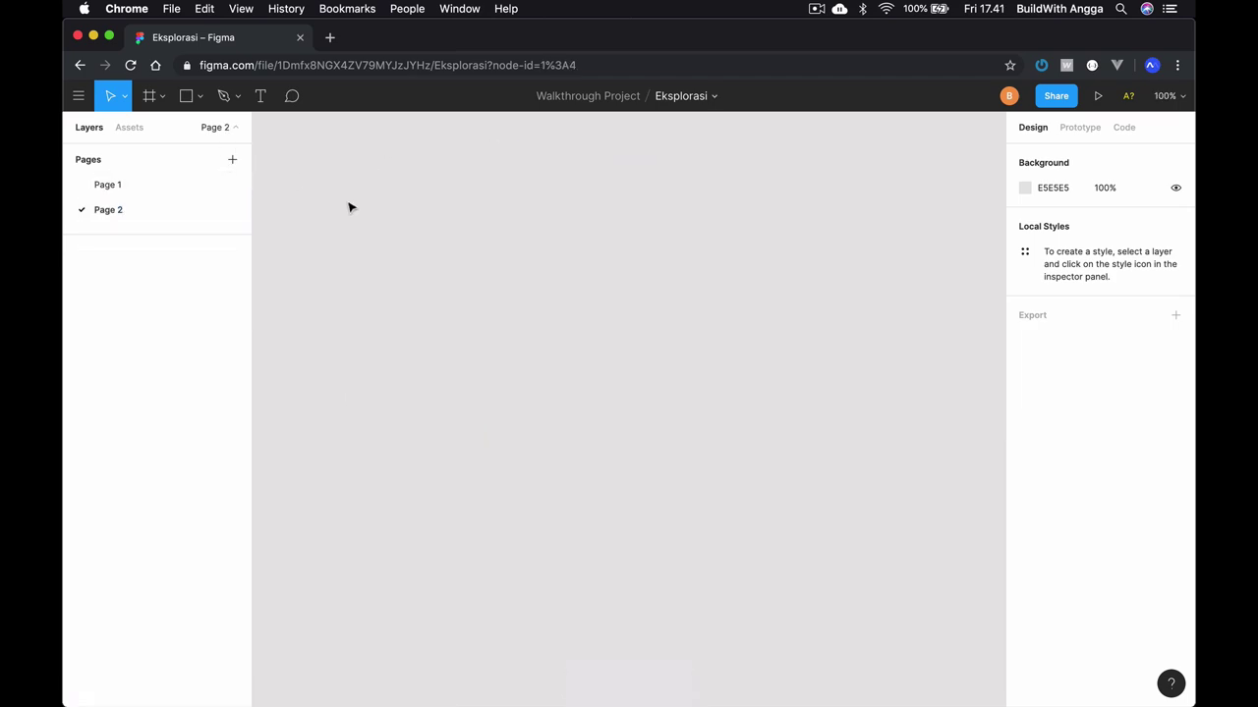
{"action": "left_click", "coordinate": [187, 185]}
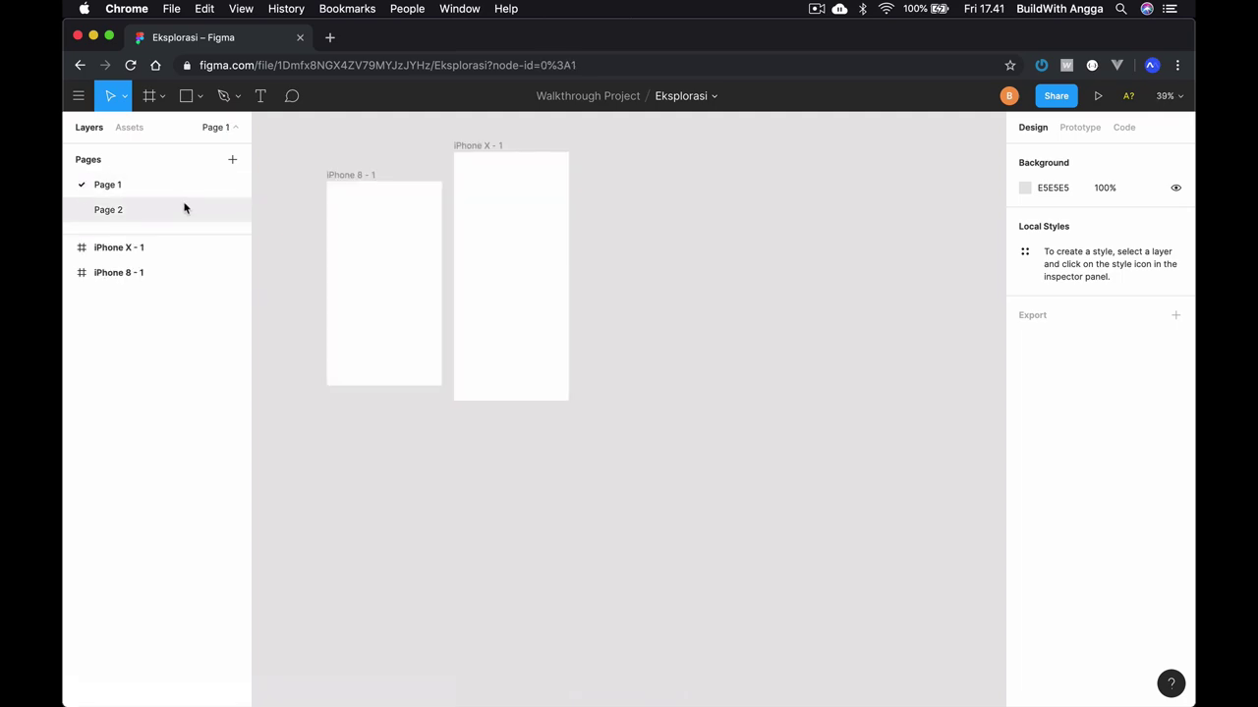
{"action": "left_click", "coordinate": [184, 209]}
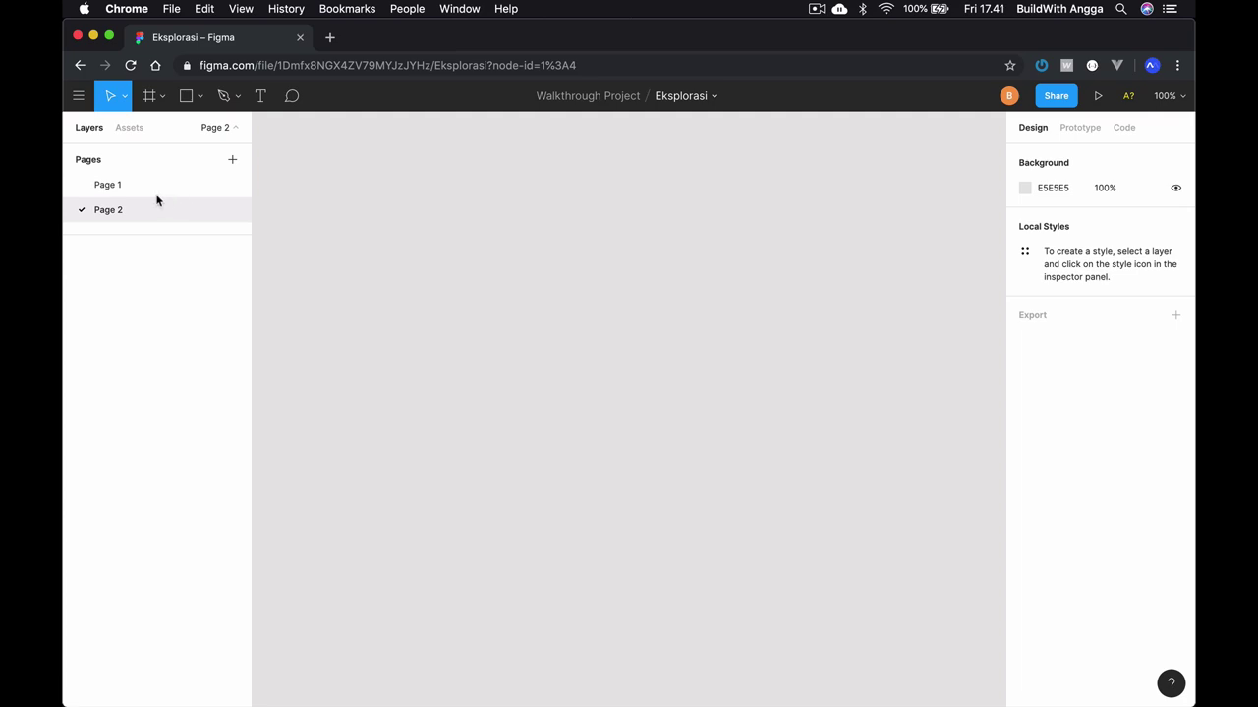
{"action": "left_click", "coordinate": [150, 193]}
- Rename Page 1 to 'Mobile Apps' and Page 2 to 'Website Design'
{"action": "double_click", "coordinate": [109, 186]}
{"action": "type", "text": "Mo"}
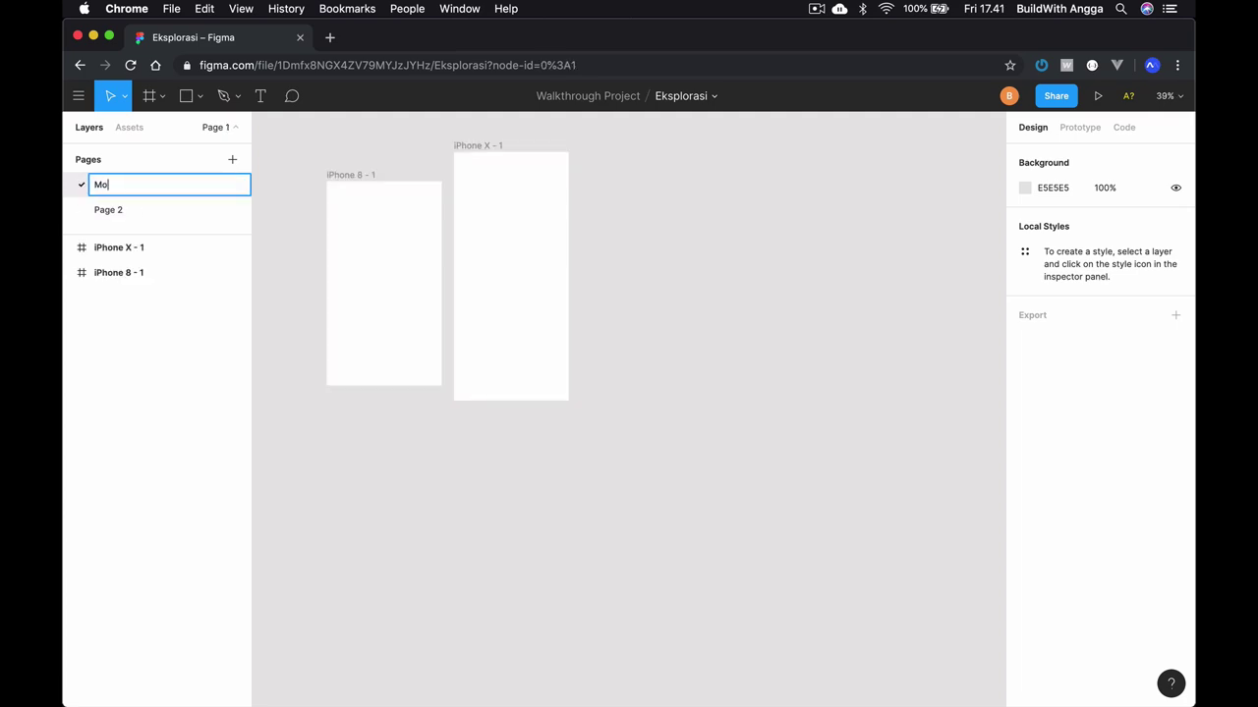
{"action": "type", "text": "bile Apps"}
{"action": "double_click", "coordinate": [118, 211]}
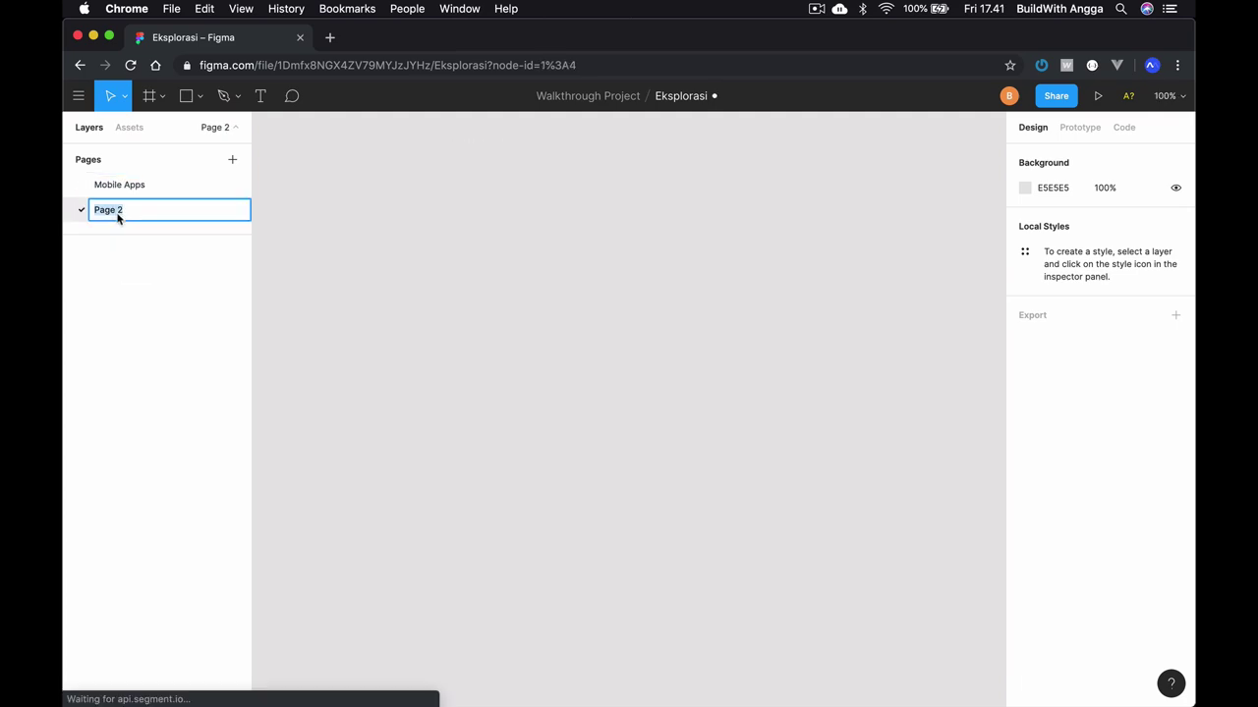
{"action": "type", "text": "Webs"}
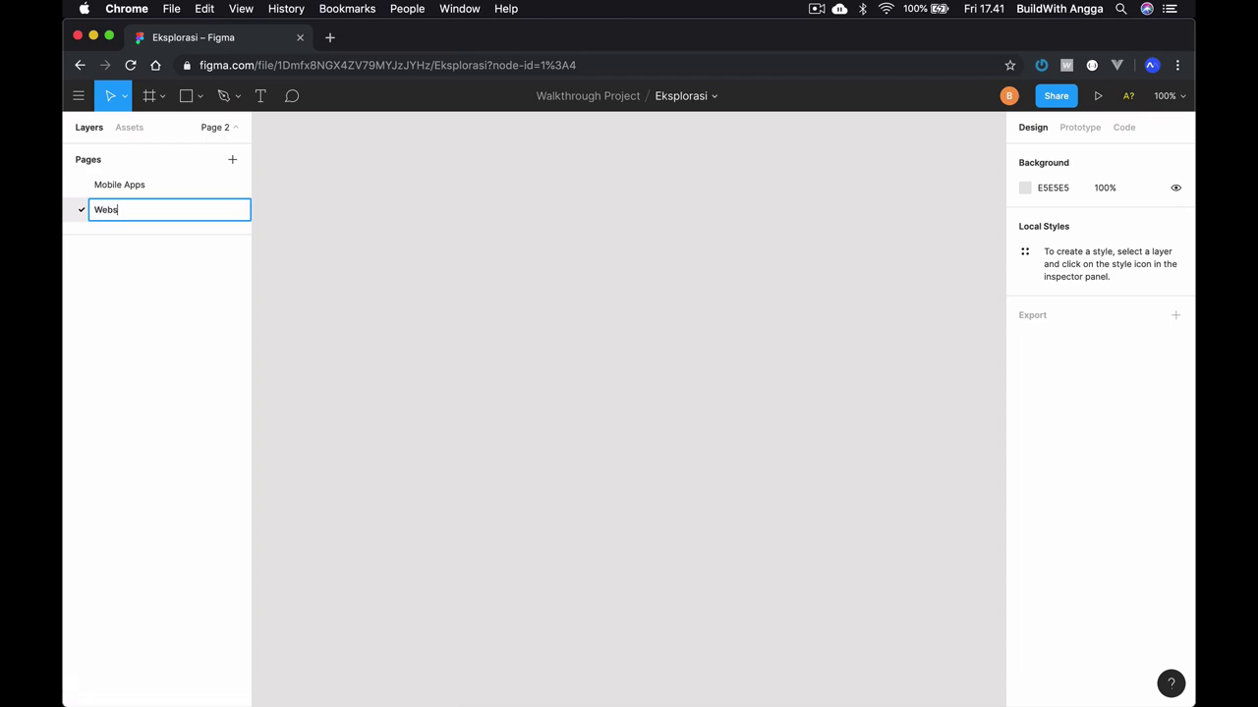
{"action": "type", "text": "ite Design"}
{"action": "key", "text": "Return"}
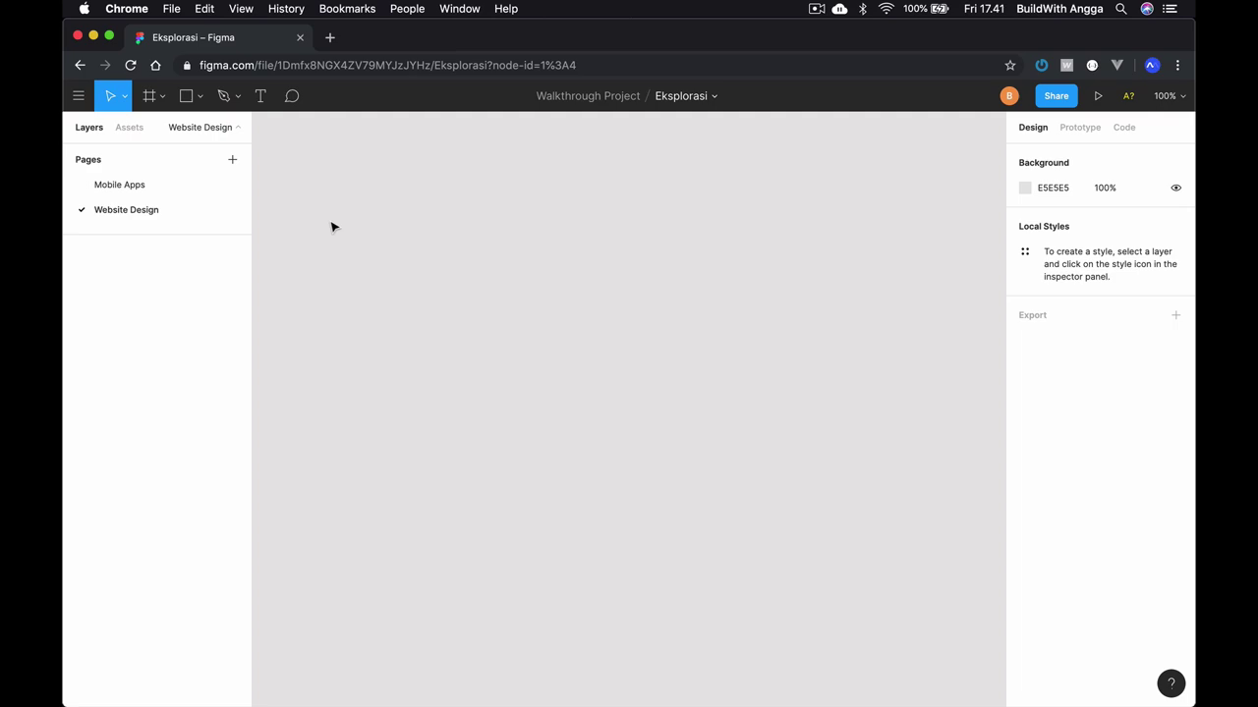
- Dismiss the Move to Project and file options menus, then return to the Mobile Apps page
{"action": "left_click", "coordinate": [587, 96]}
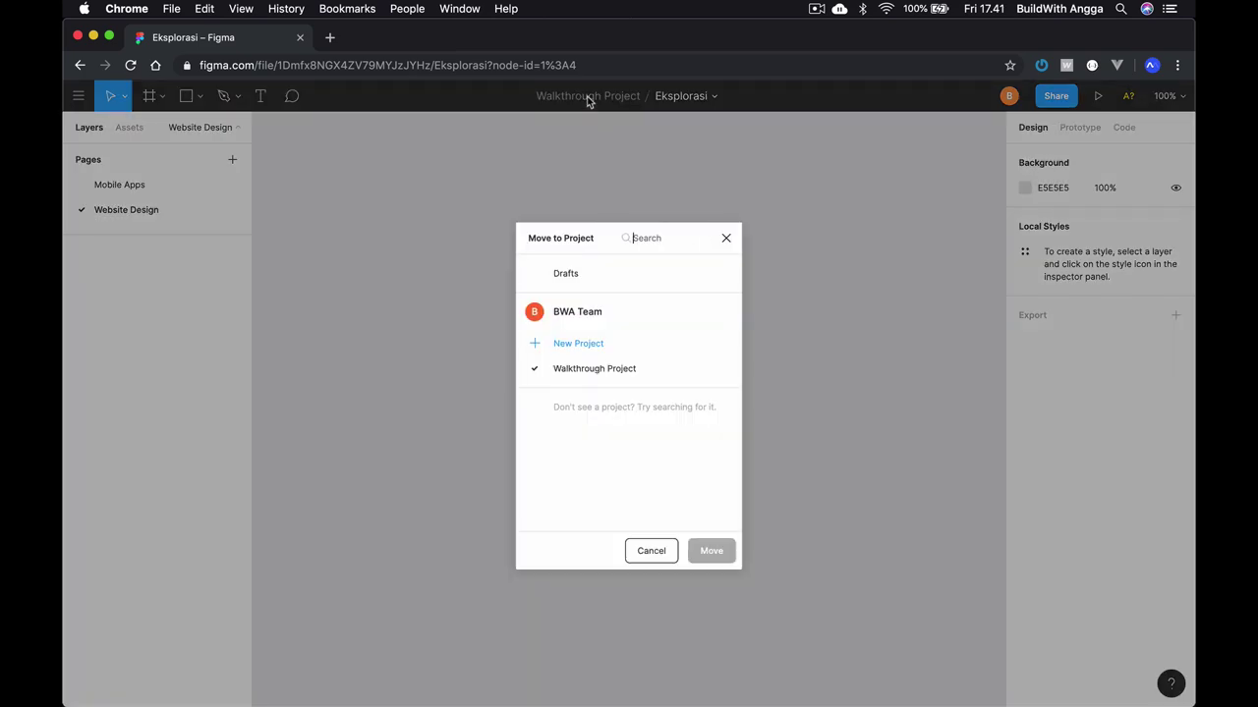
{"action": "left_click", "coordinate": [726, 237]}
{"action": "left_click", "coordinate": [711, 97]}
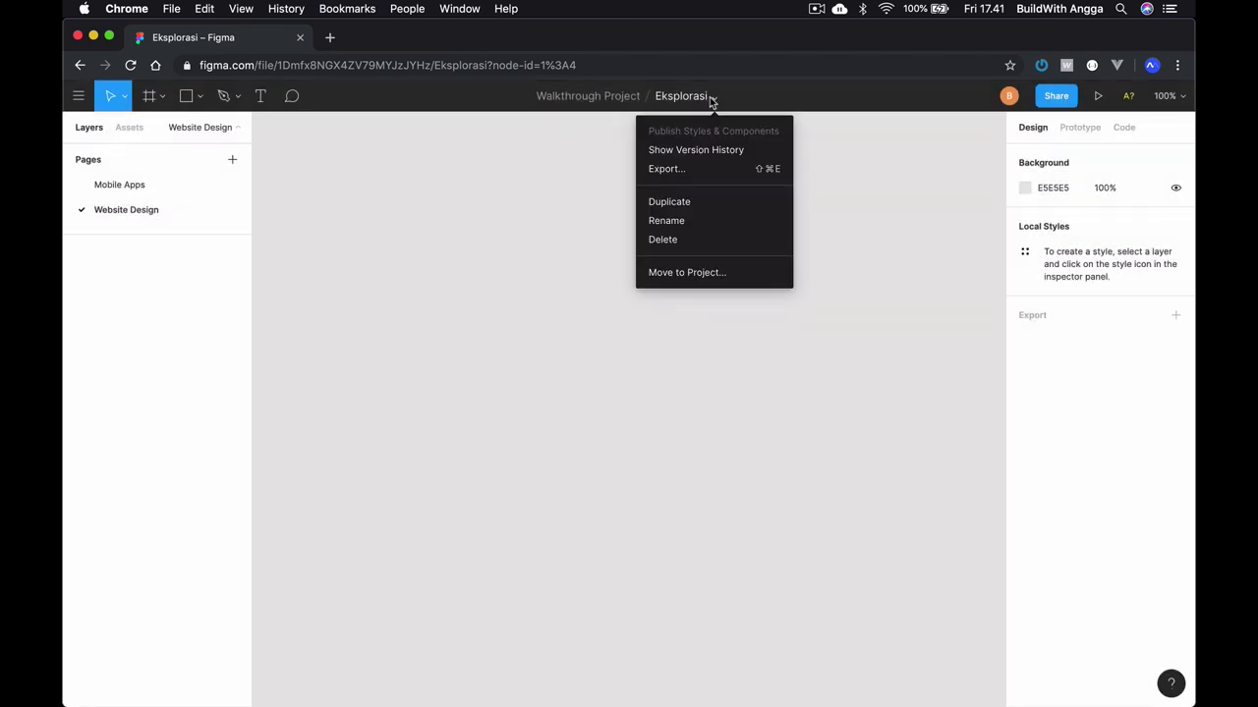
{"action": "left_click", "coordinate": [593, 181]}
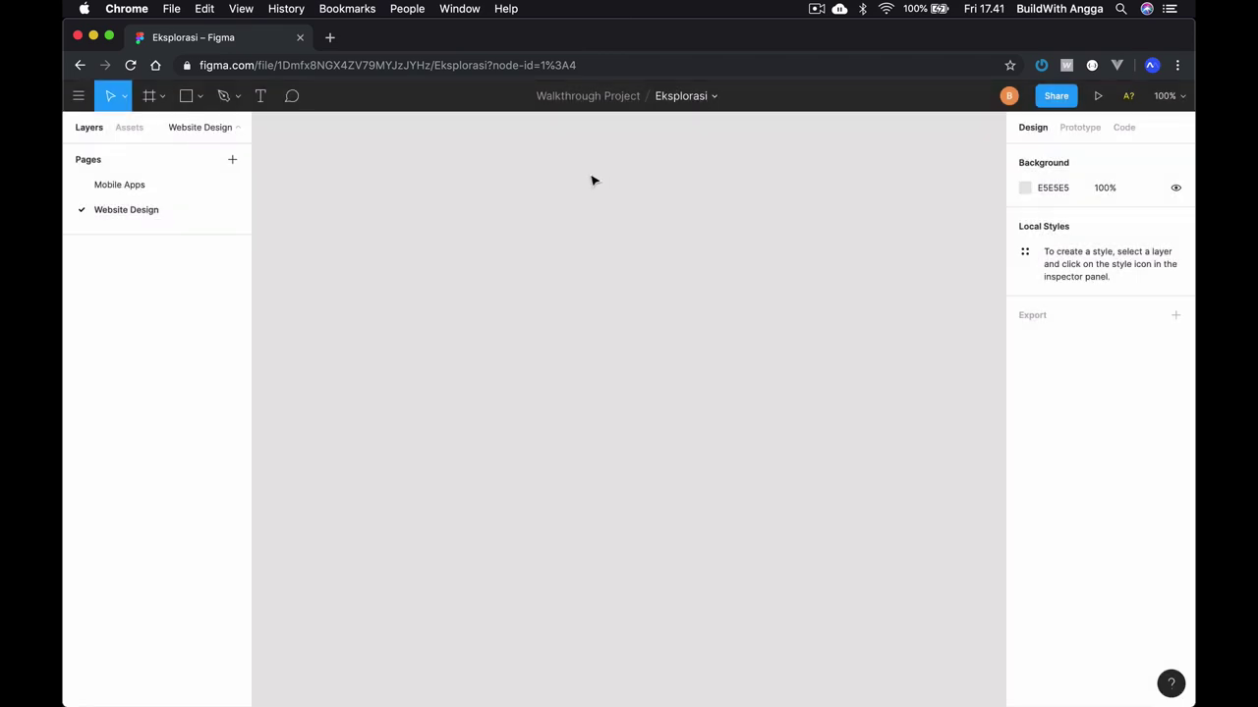
{"action": "left_click", "coordinate": [170, 184]}
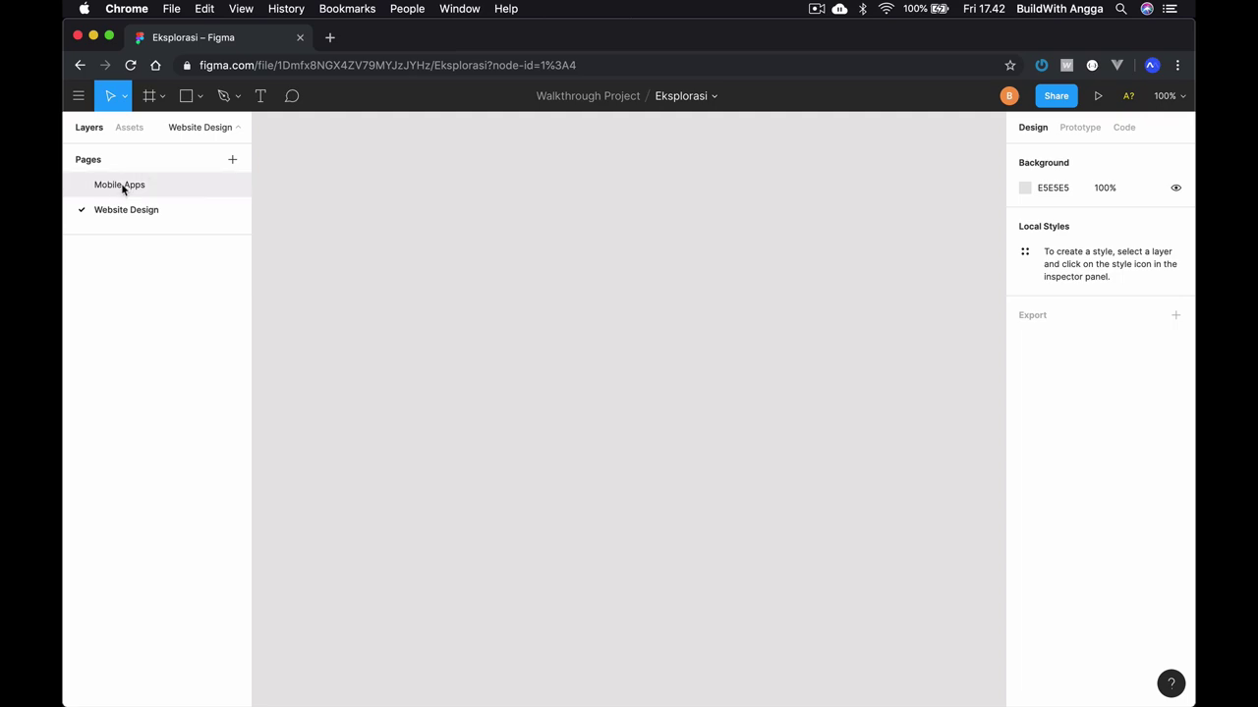
{"action": "left_click", "coordinate": [163, 183]}
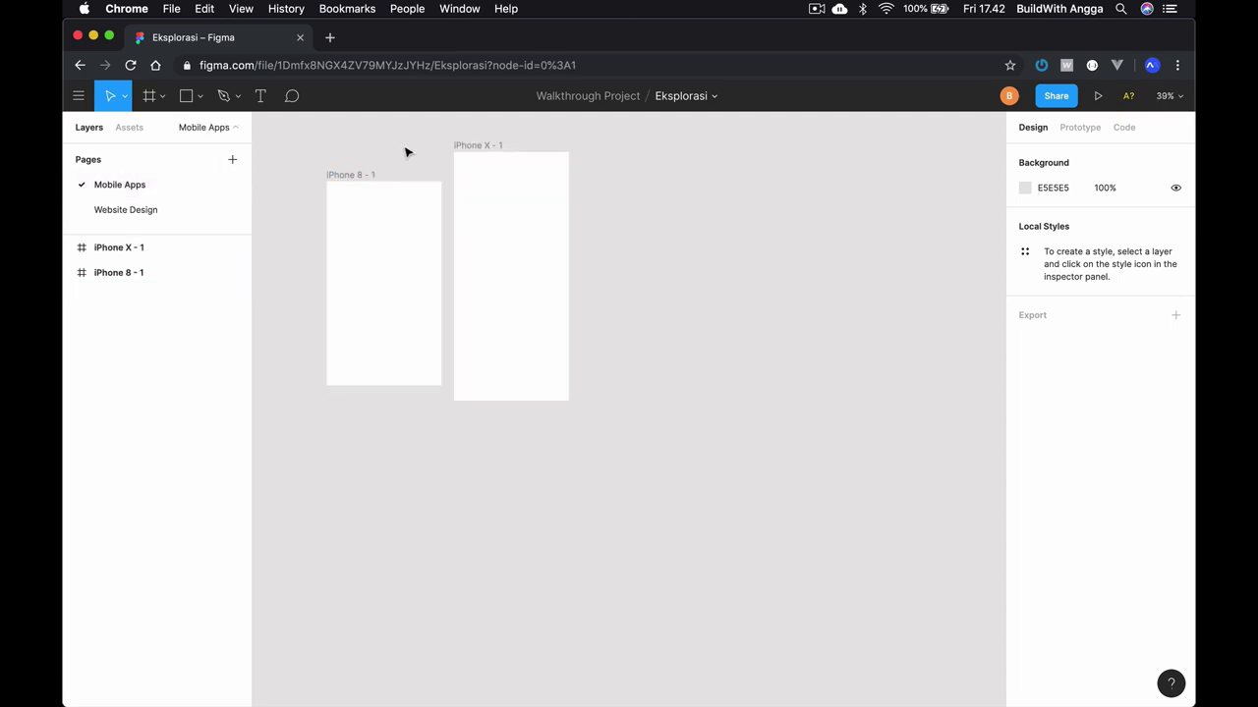
{"action": "key", "text": "shift+1"}
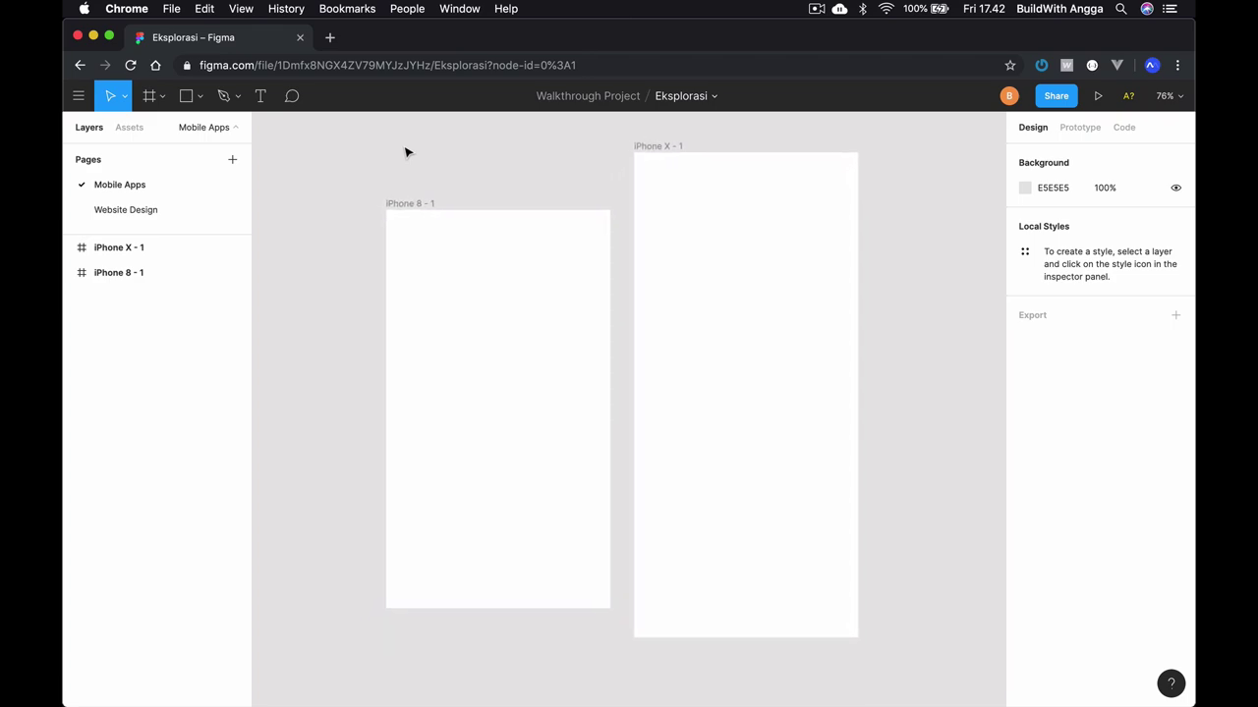
{"action": "left_click", "coordinate": [663, 148]}
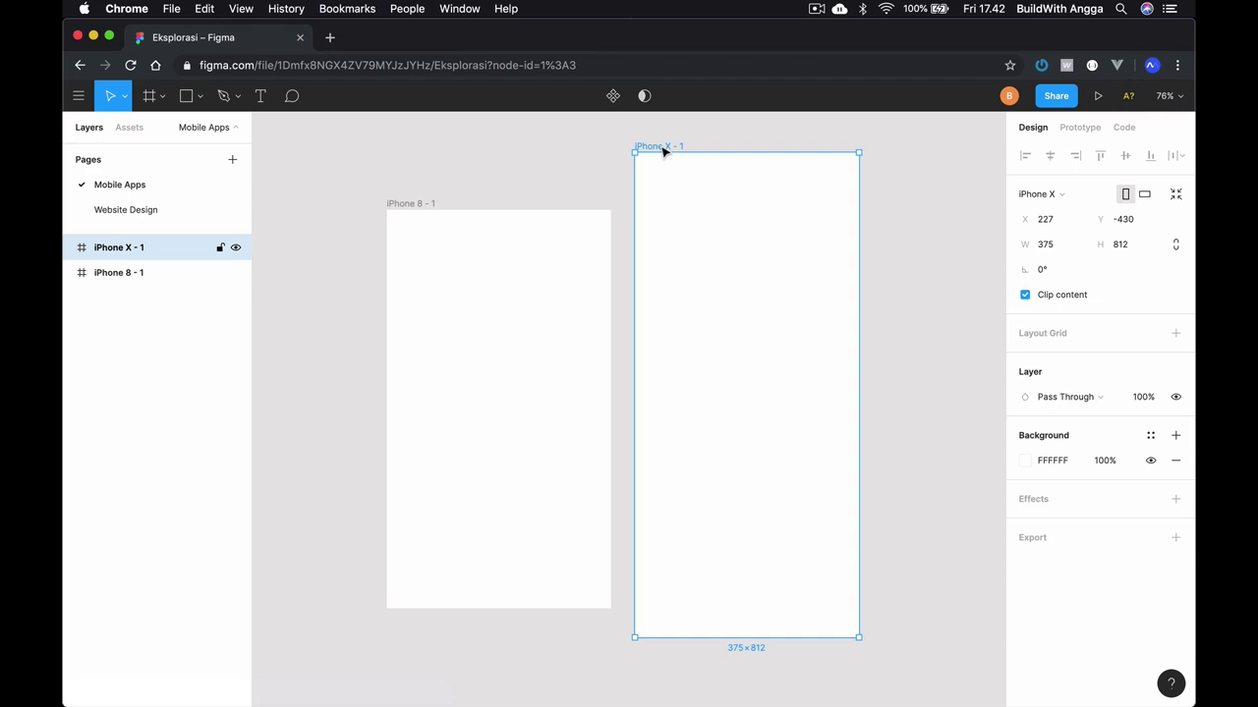
{"action": "key", "text": "Delete"}
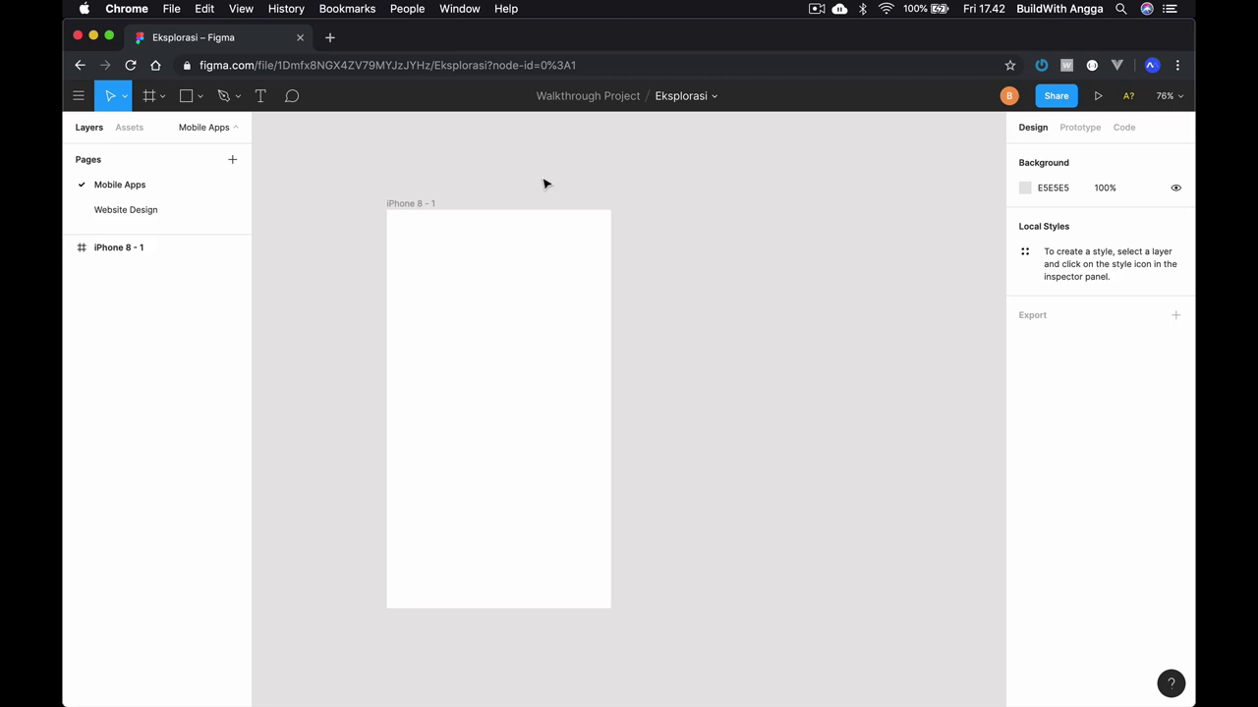
{"action": "key", "text": "ctrl+v"}
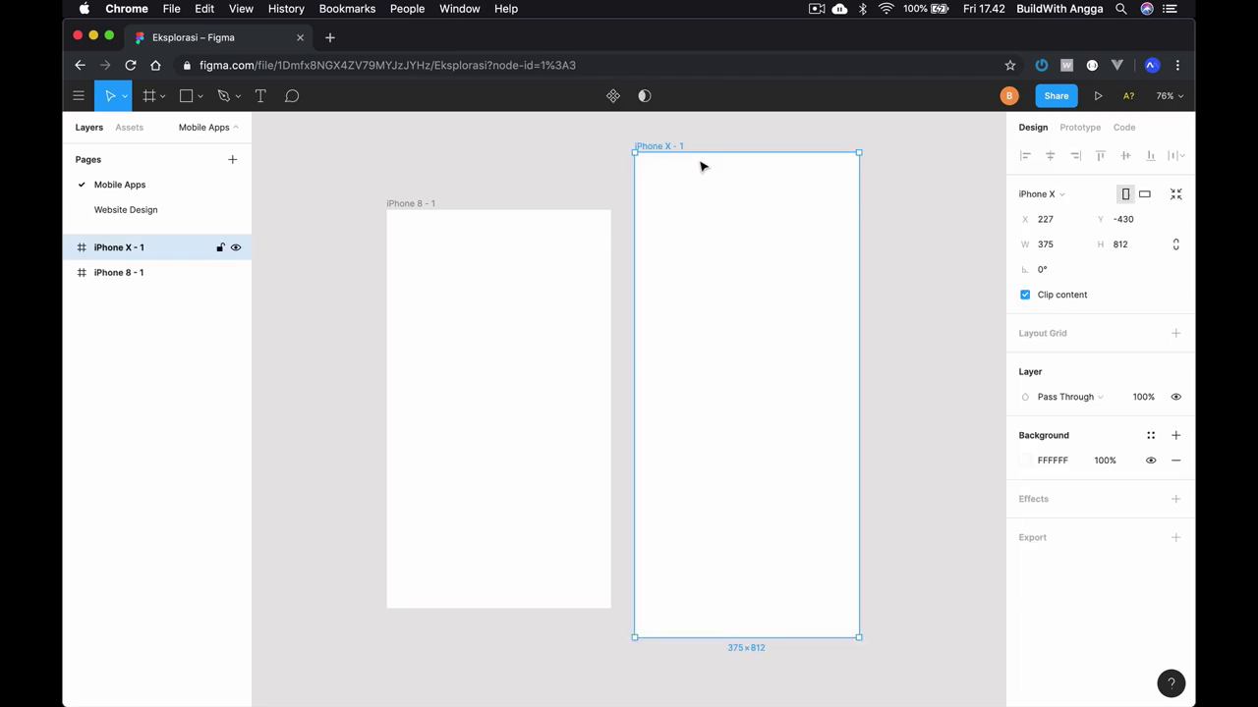
{"action": "left_click", "coordinate": [565, 147]}
{"action": "scroll", "coordinate": [565, 148], "scroll_direction": "up", "scroll_amount": 1}
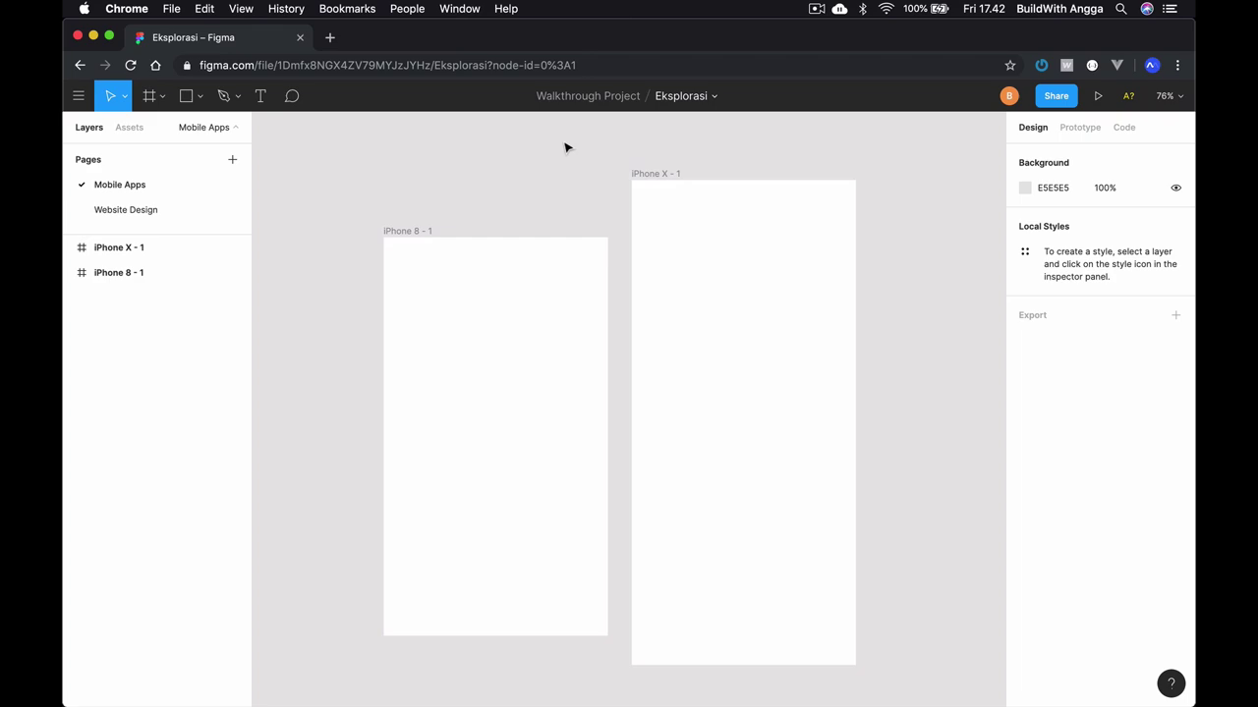
{"action": "scroll", "coordinate": [565, 148], "scroll_direction": "down", "scroll_amount": 1}
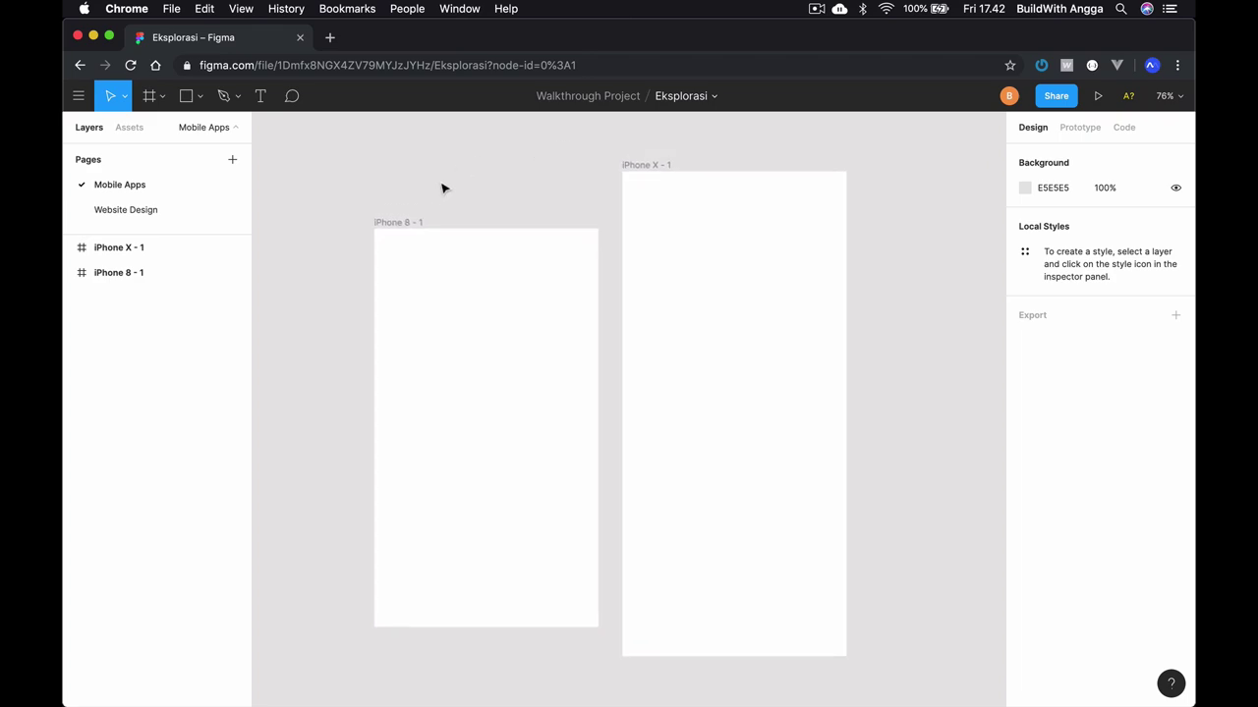
- Select iPhone X - 1 and iPhone 8 - 1 together in the Layers panel after trial selections
{"action": "left_click", "coordinate": [407, 223]}
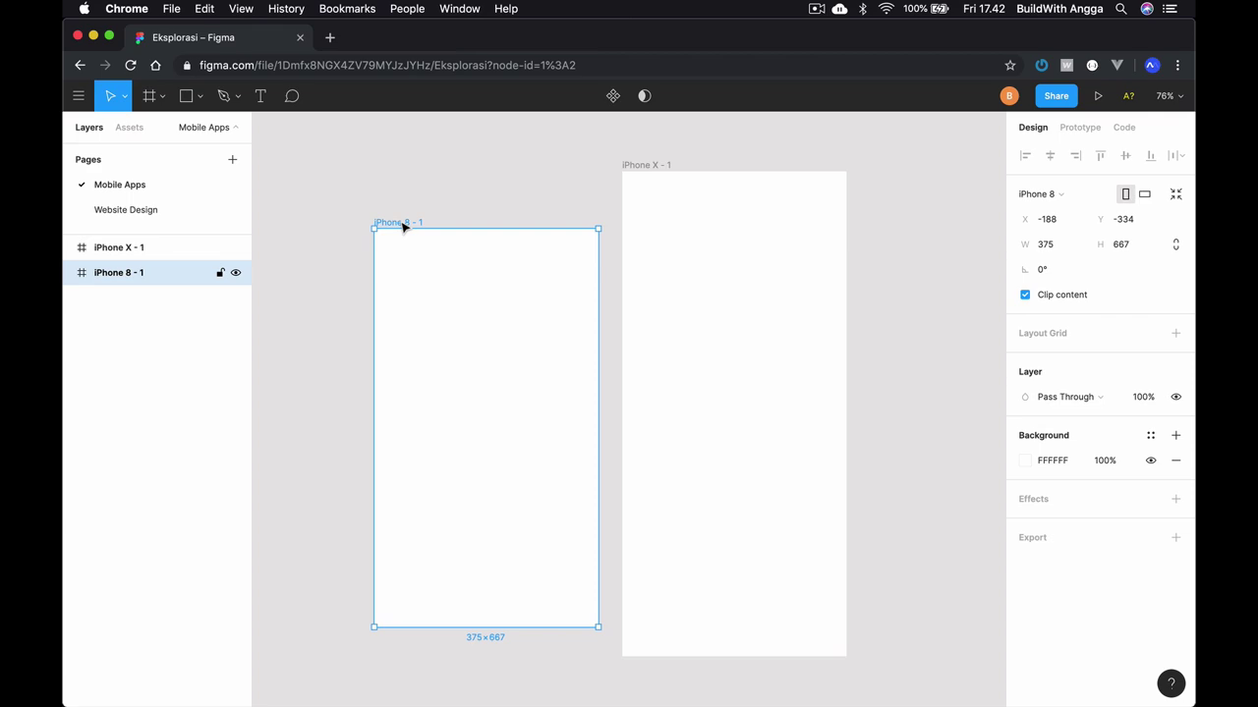
{"action": "left_click", "coordinate": [651, 166], "text": "shift"}
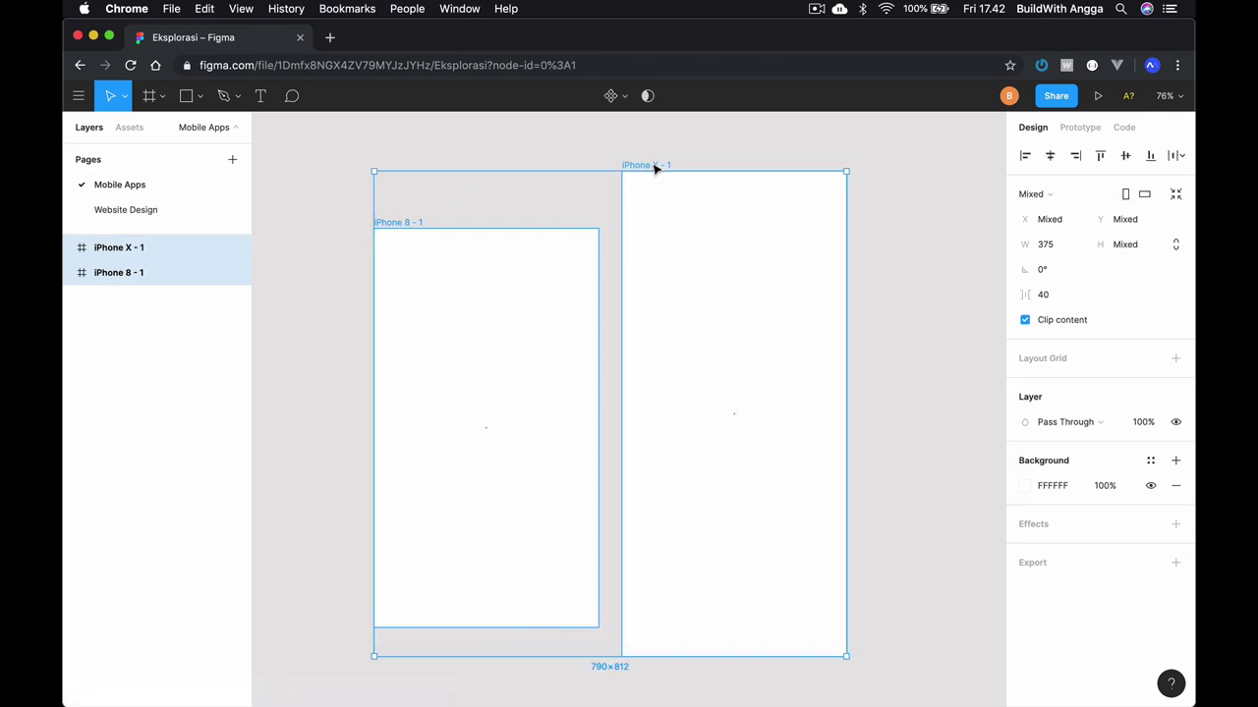
{"action": "left_click", "coordinate": [504, 160]}
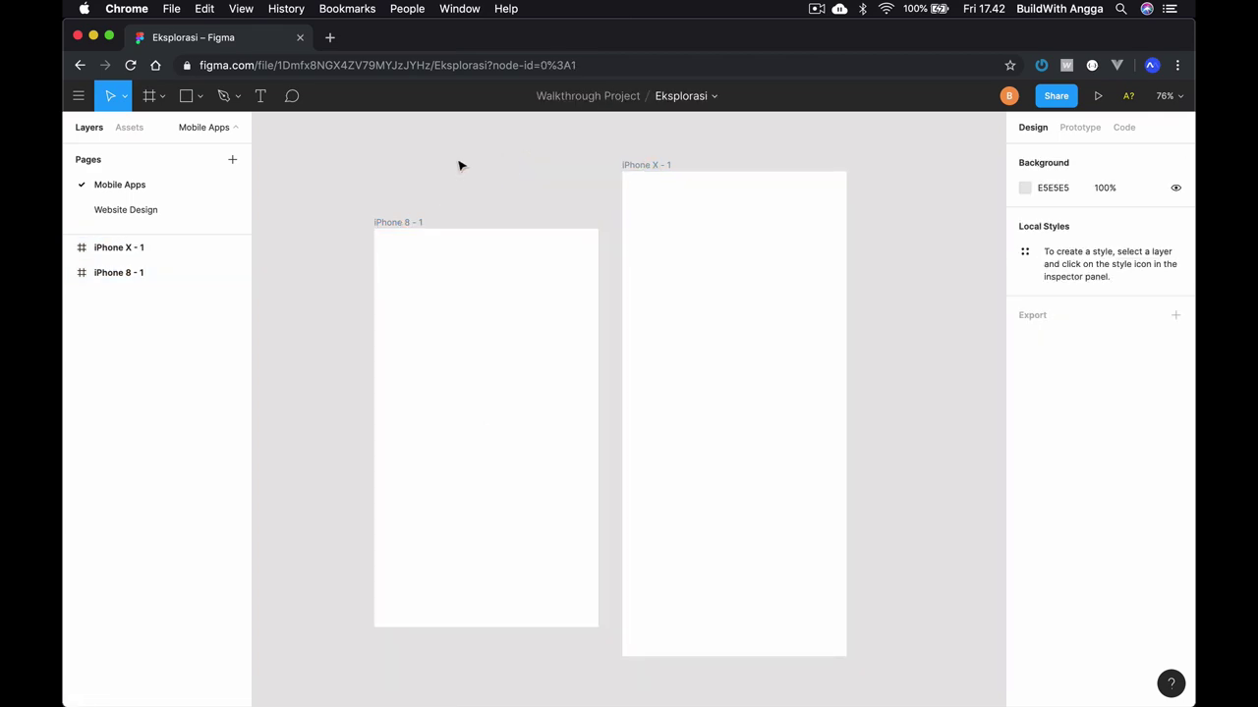
{"action": "left_click", "coordinate": [407, 223]}
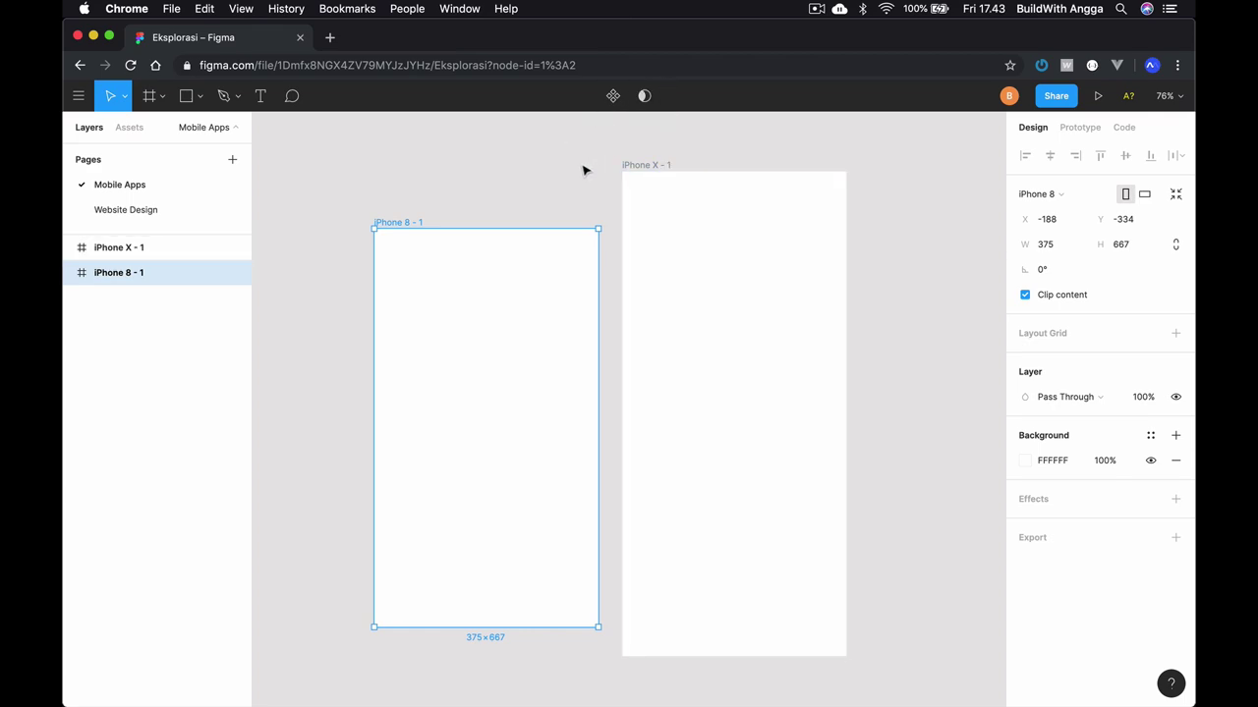
{"action": "left_click", "coordinate": [645, 174], "text": "shift"}
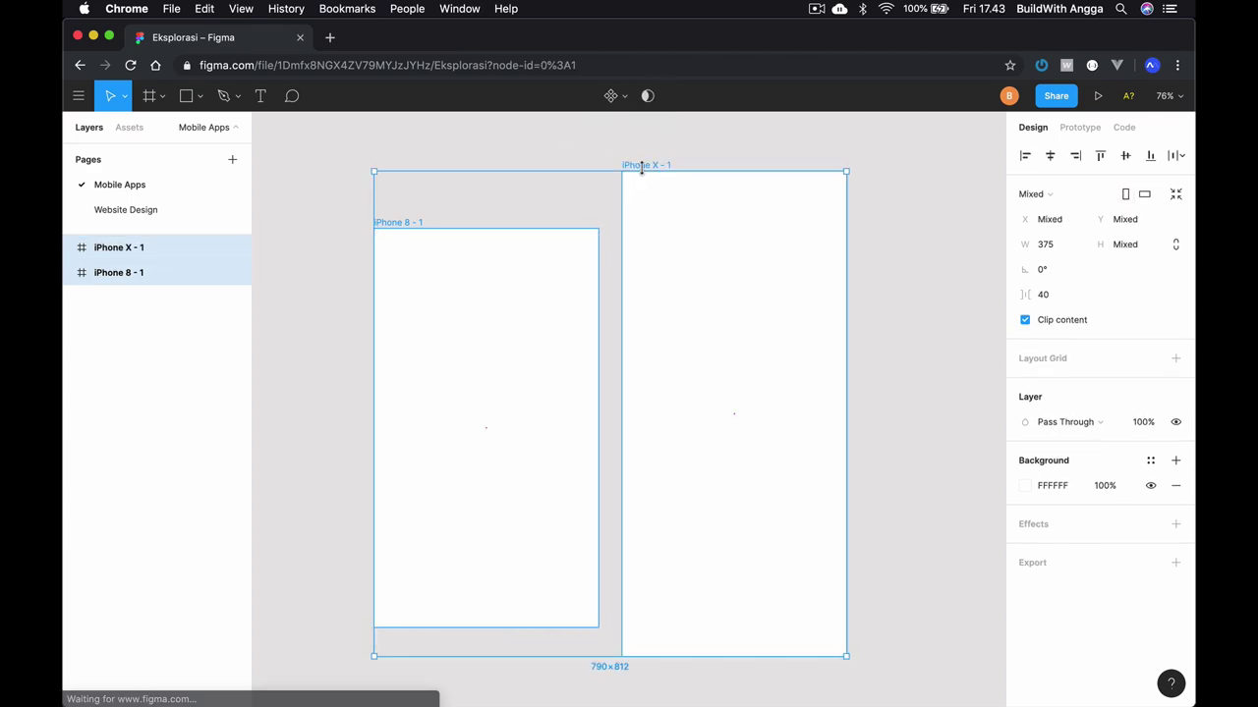
{"action": "left_click", "coordinate": [303, 263]}
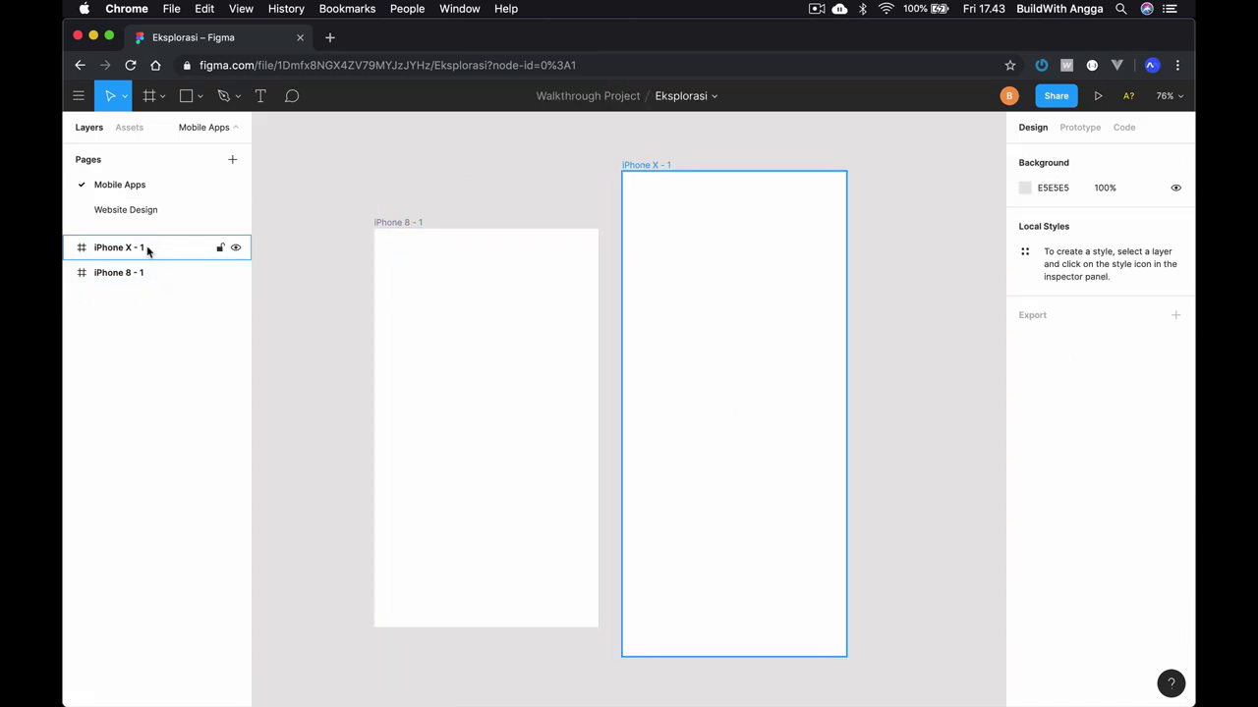
{"action": "left_click", "coordinate": [146, 249]}
{"action": "left_click", "coordinate": [142, 273], "text": "shift"}
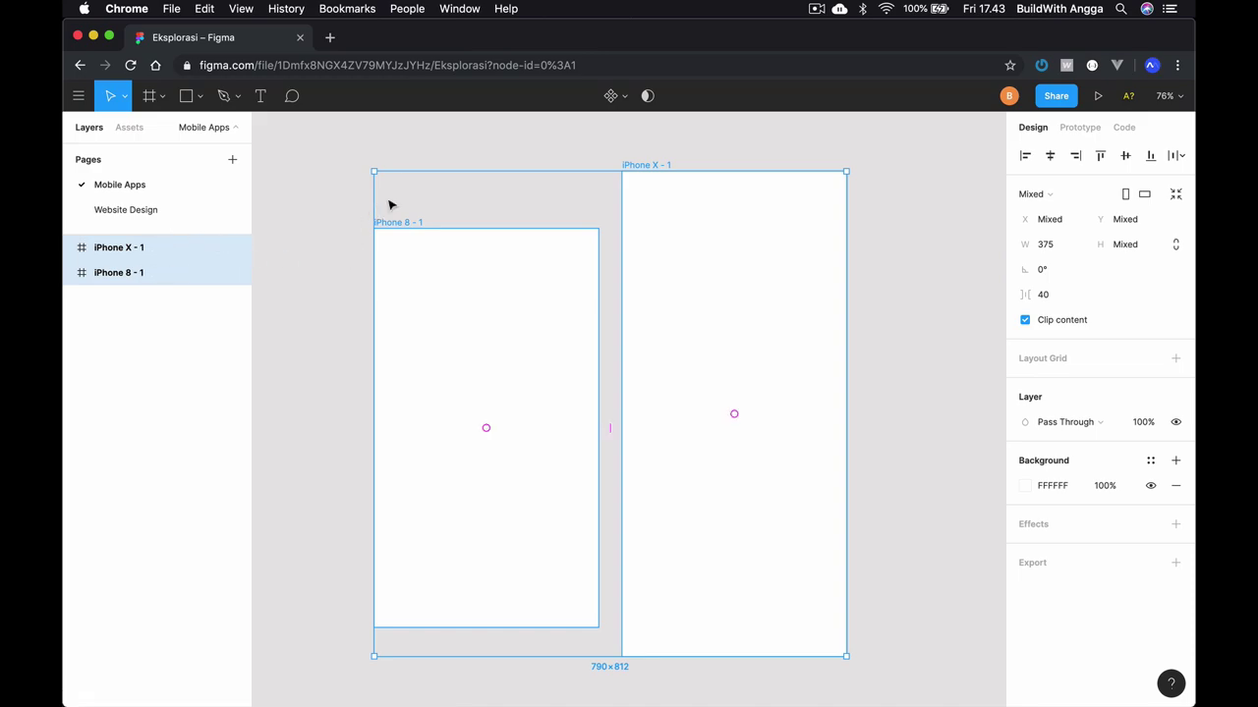
- Group the two selected frames into Group 1 from the right-click menu and expand it
{"action": "right_click", "coordinate": [189, 255]}
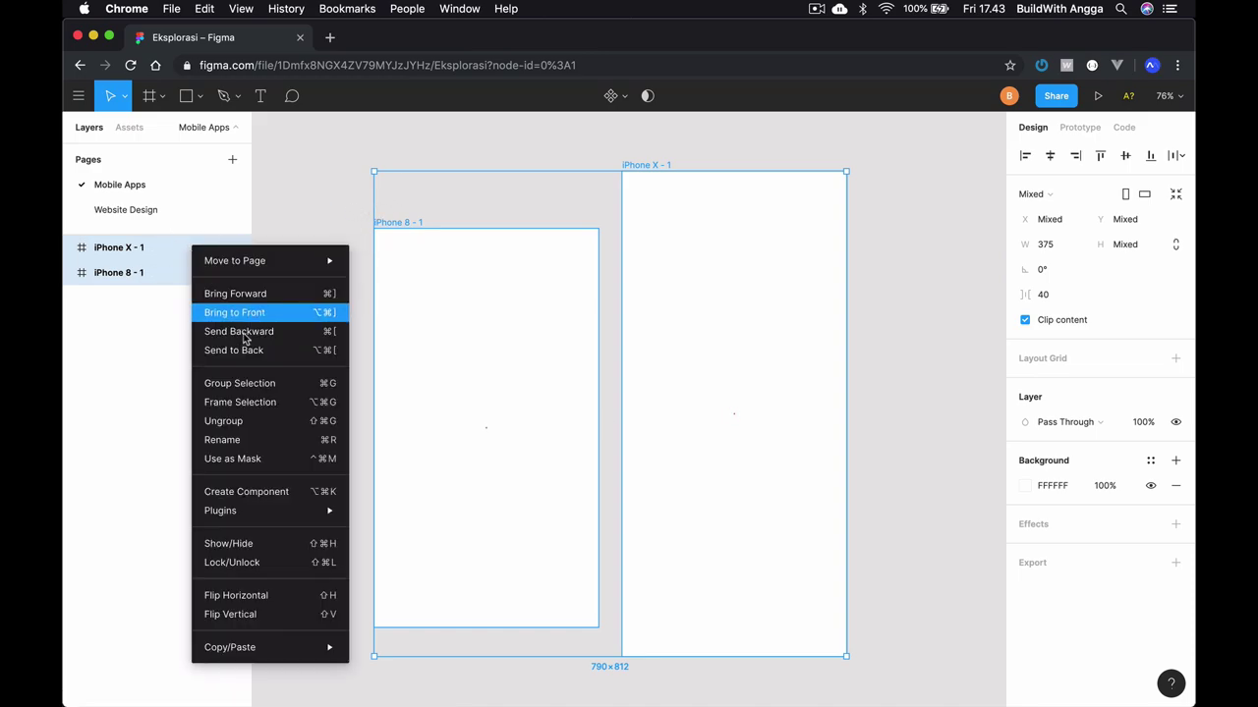
{"action": "left_click", "coordinate": [250, 386]}
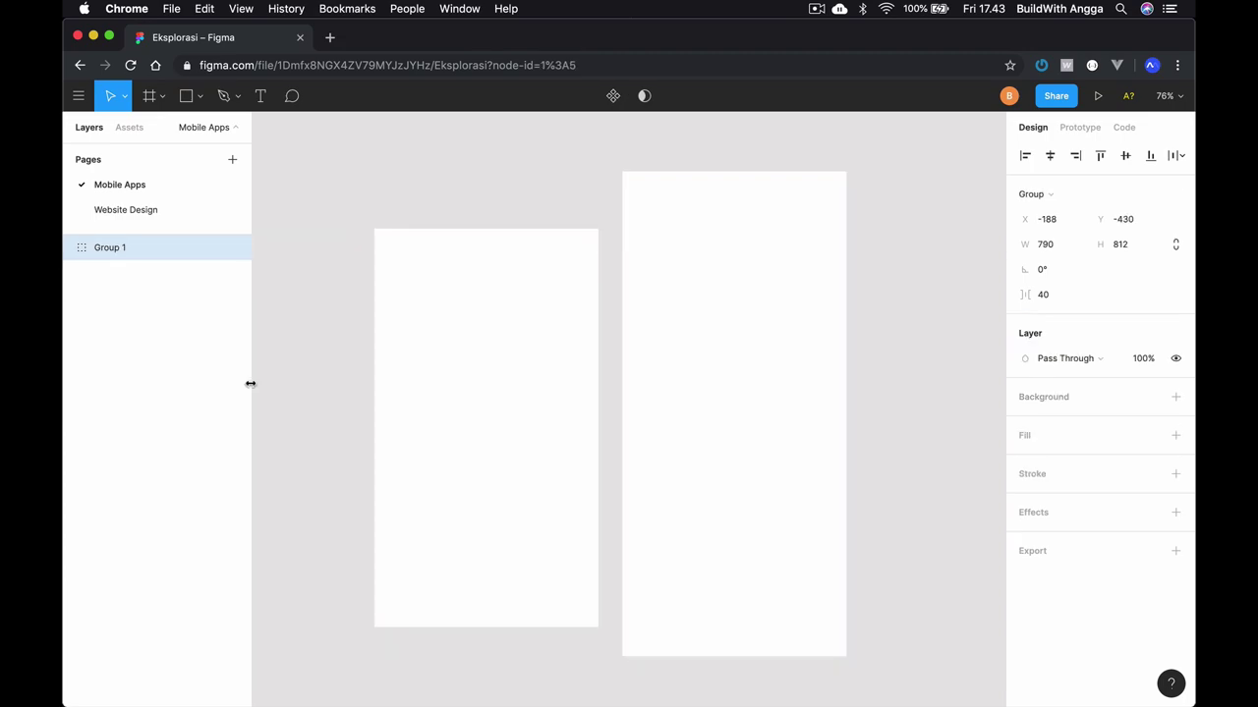
{"action": "left_click", "coordinate": [345, 286]}
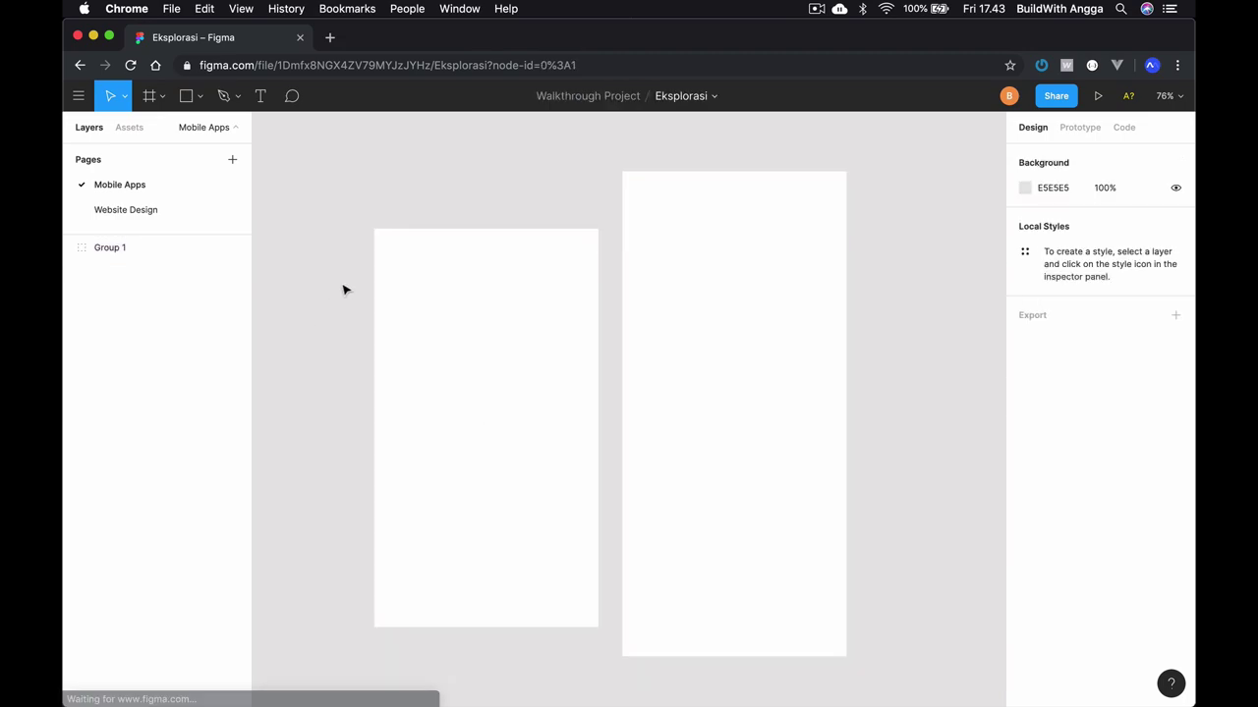
{"action": "left_click", "coordinate": [481, 290]}
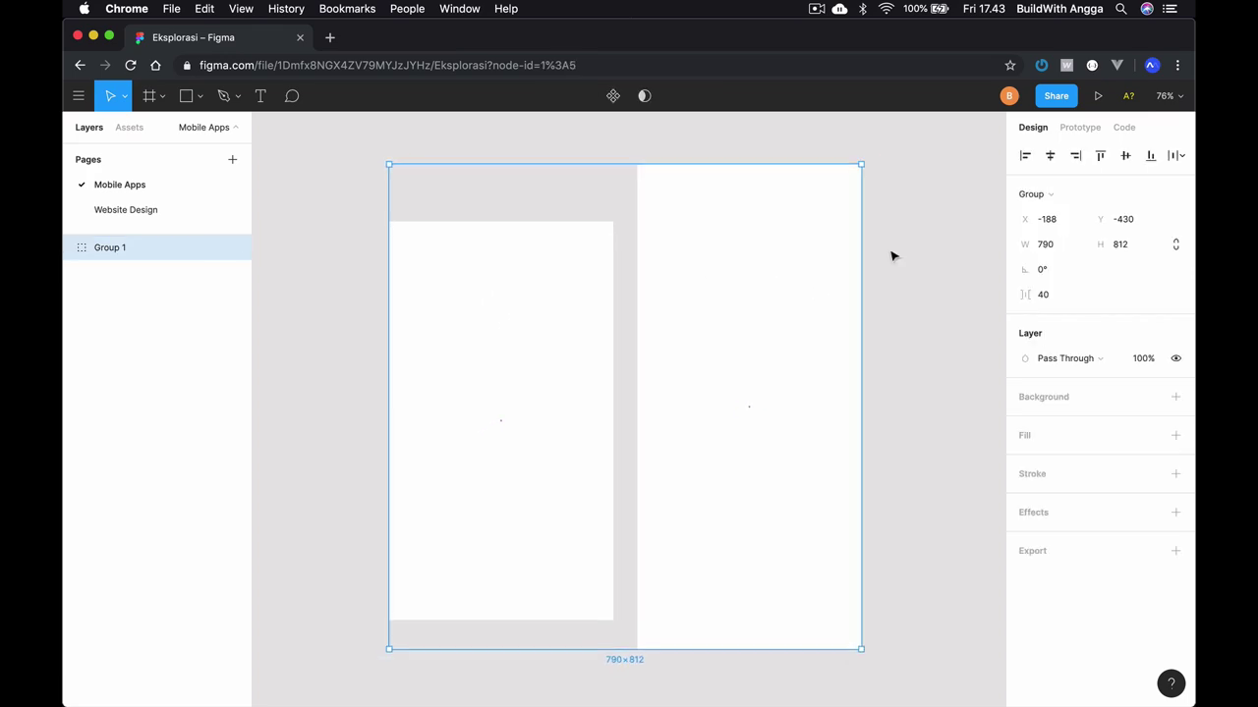
{"action": "scroll", "coordinate": [891, 256], "scroll_direction": "left", "scroll_amount": 2}
{"action": "left_click", "coordinate": [69, 247]}
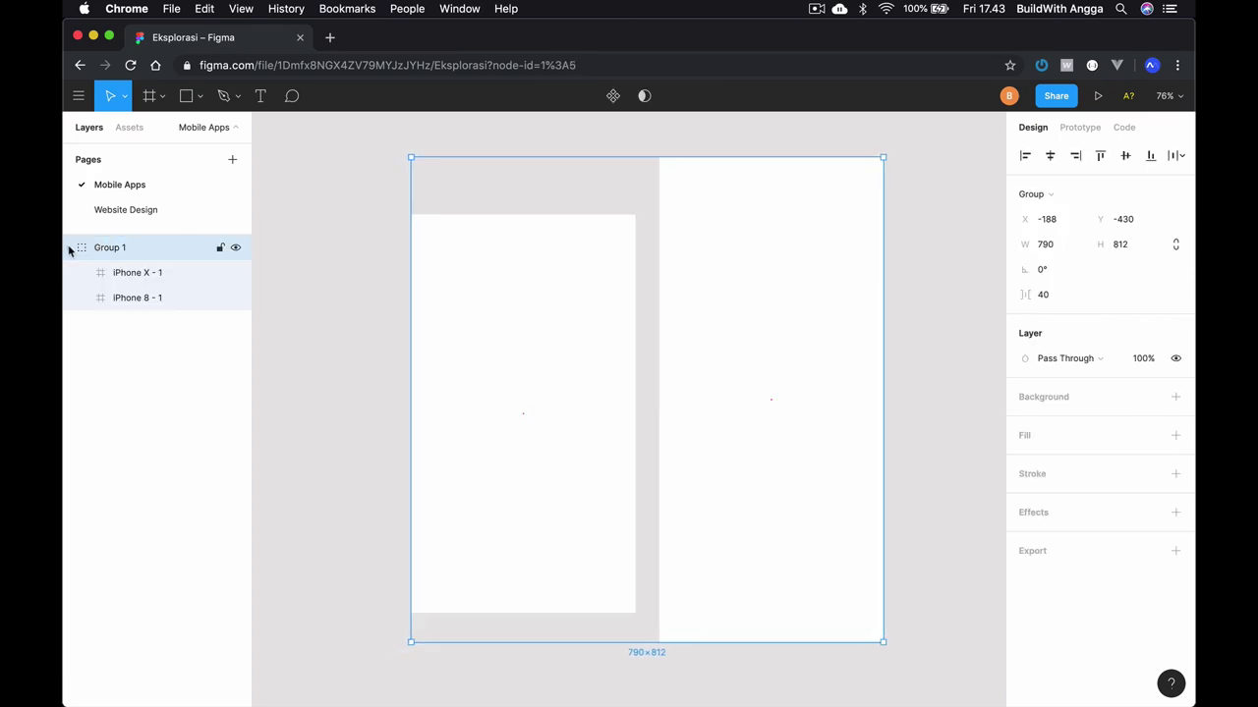
- Move Group 1 across the canvas, trying then undoing a move of iPhone X - 1
{"action": "left_click", "coordinate": [364, 266]}
{"action": "scroll", "coordinate": [435, 269], "scroll_direction": "down", "scroll_amount": 3}
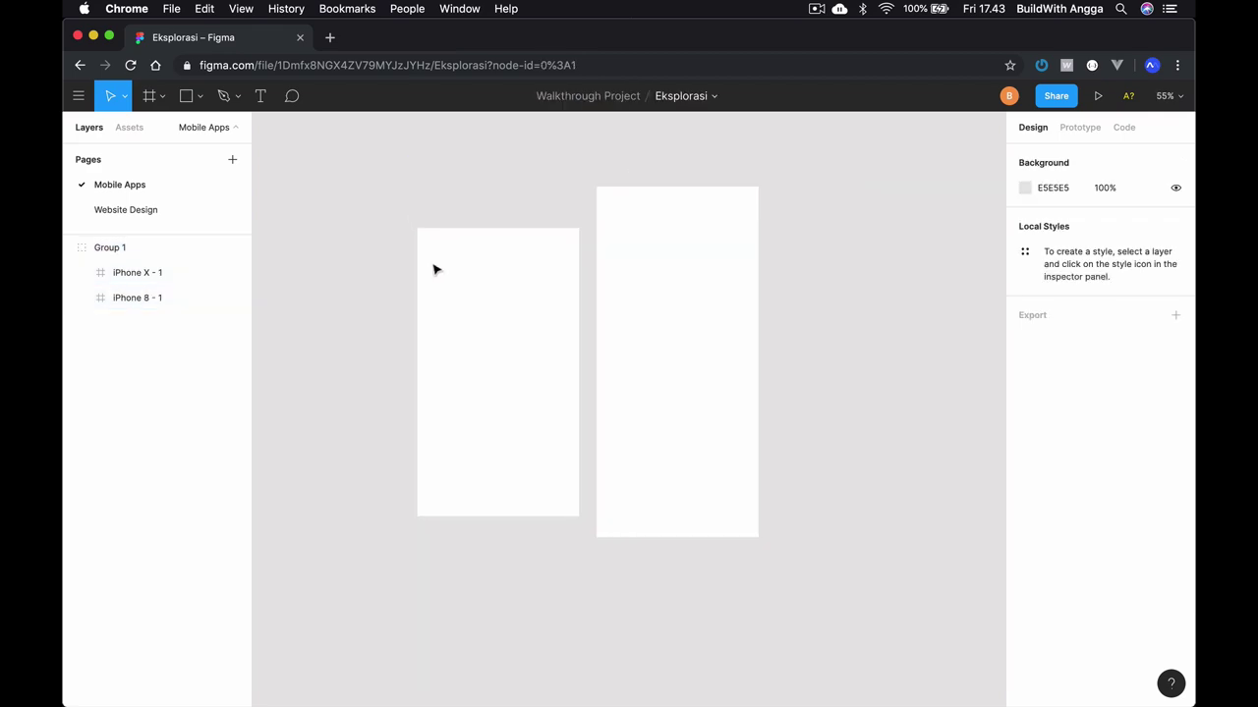
{"action": "scroll", "coordinate": [435, 270], "scroll_direction": "down", "scroll_amount": 2}
{"action": "mouse_move", "coordinate": [435, 269]}
{"action": "left_mouse_down"}
{"action": "mouse_move", "coordinate": [541, 365]}
{"action": "mouse_move", "coordinate": [522, 286]}
{"action": "mouse_move", "coordinate": [514, 315]}
{"action": "mouse_move", "coordinate": [531, 269]}
{"action": "mouse_move", "coordinate": [510, 293]}
{"action": "left_mouse_up"}
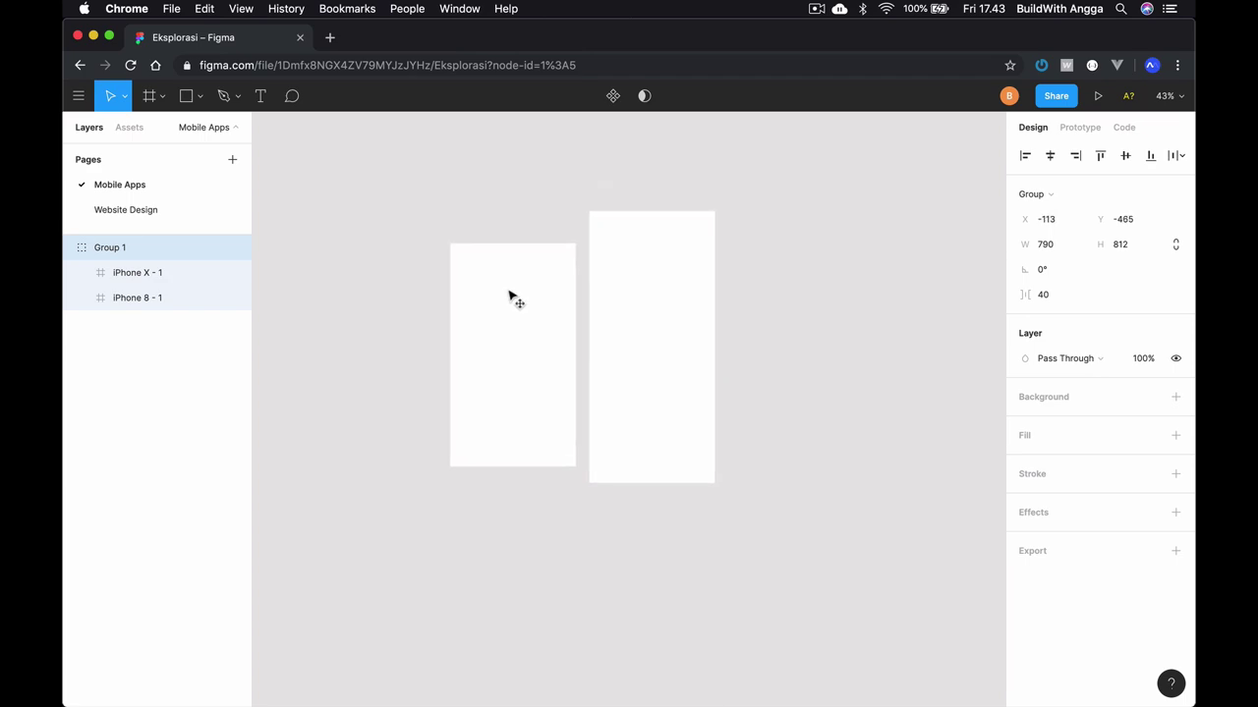
{"action": "left_click", "coordinate": [792, 259]}
{"action": "double_click", "coordinate": [654, 283]}
{"action": "left_click_drag", "start_coordinate": [655, 282], "coordinate": [747, 225]}
{"action": "key", "text": "super+z"}
{"action": "key", "text": "super+z"}
- Reselect Group 1 and nudge it slightly right and down
{"action": "left_click", "coordinate": [815, 269]}
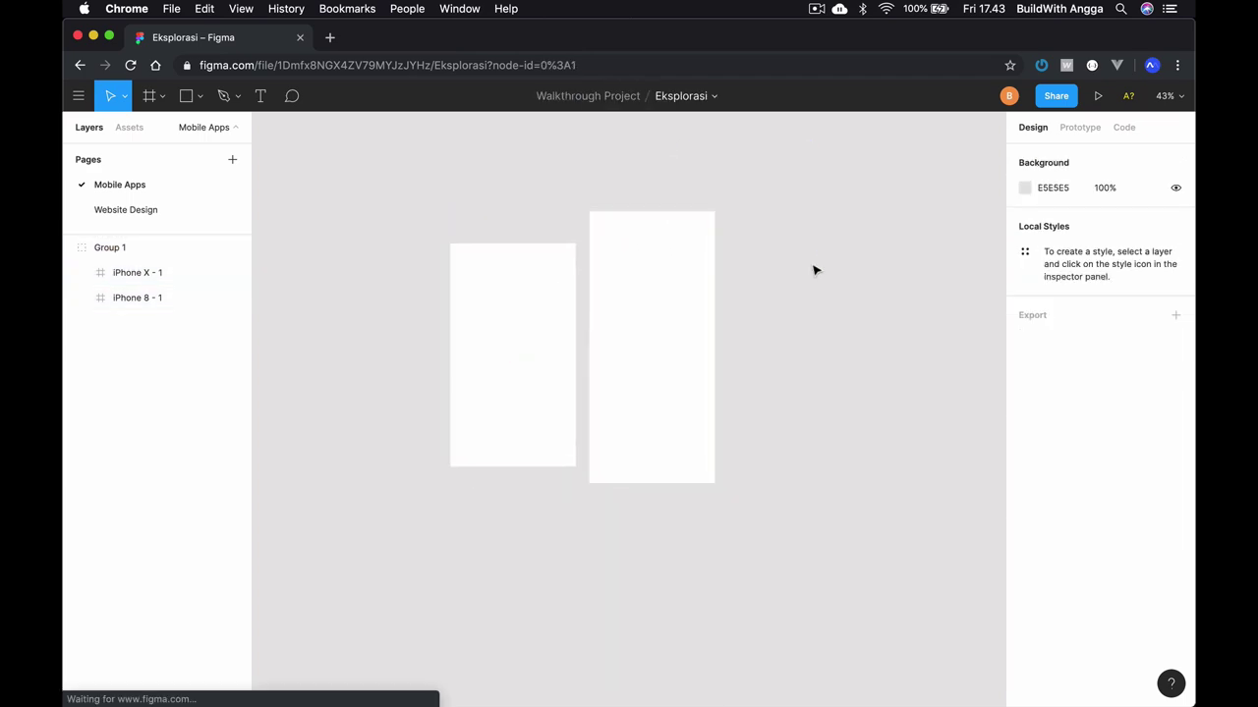
{"action": "left_click", "coordinate": [654, 312]}
{"action": "left_click_drag", "start_coordinate": [640, 335], "coordinate": [650, 349]}
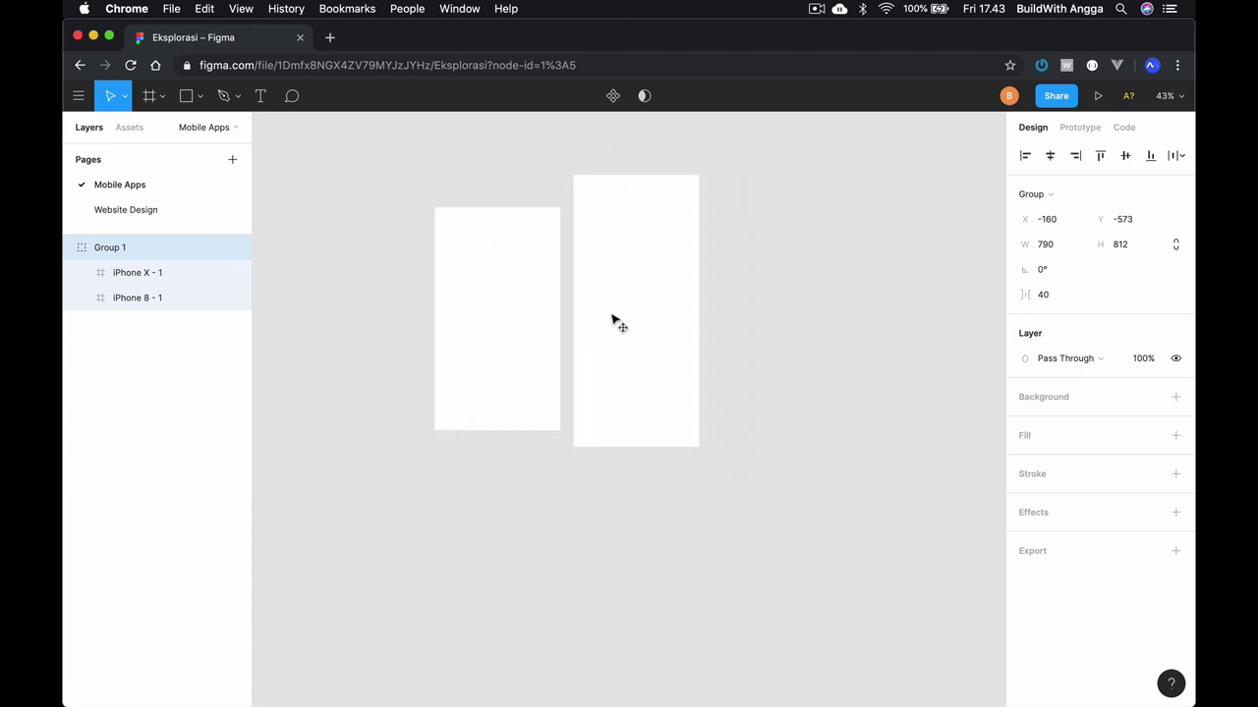
{"action": "scroll", "coordinate": [648, 266], "scroll_direction": "up", "scroll_amount": 5}
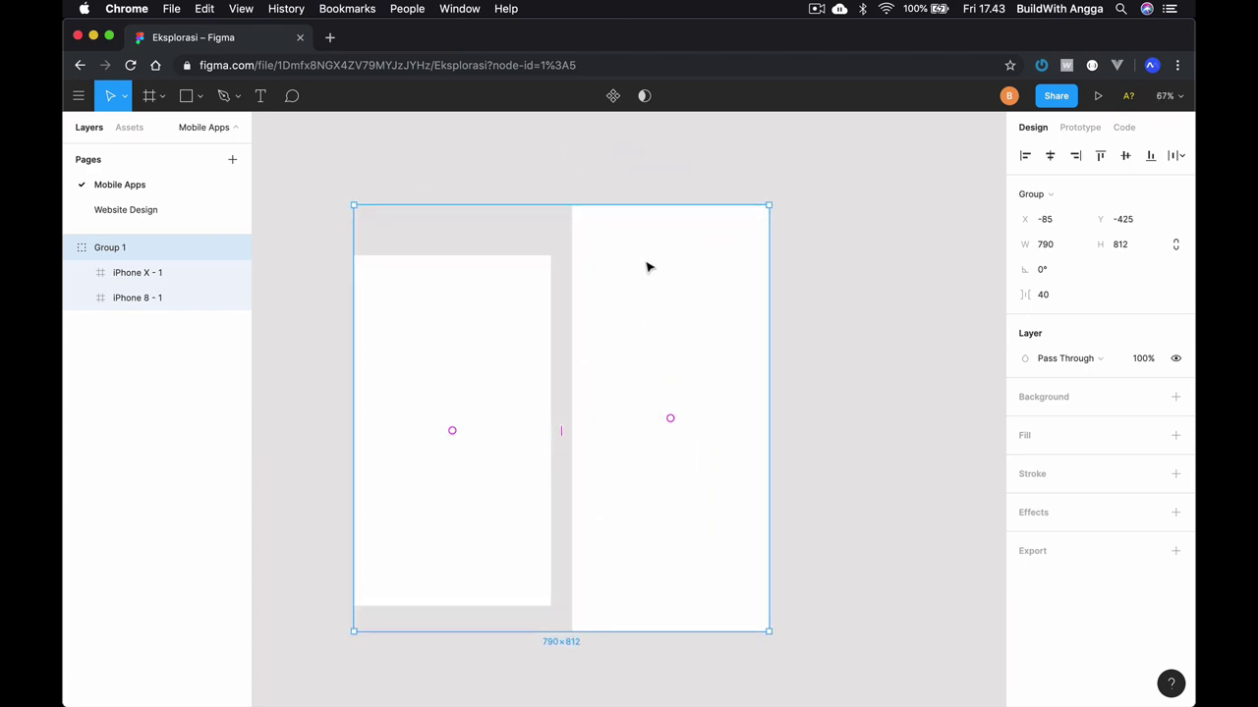
{"action": "scroll", "coordinate": [634, 285], "scroll_direction": "up", "scroll_amount": 2}
{"action": "scroll", "coordinate": [621, 304], "scroll_direction": "down", "scroll_amount": 2}
{"action": "scroll", "coordinate": [628, 300], "scroll_direction": "left", "scroll_amount": 2}
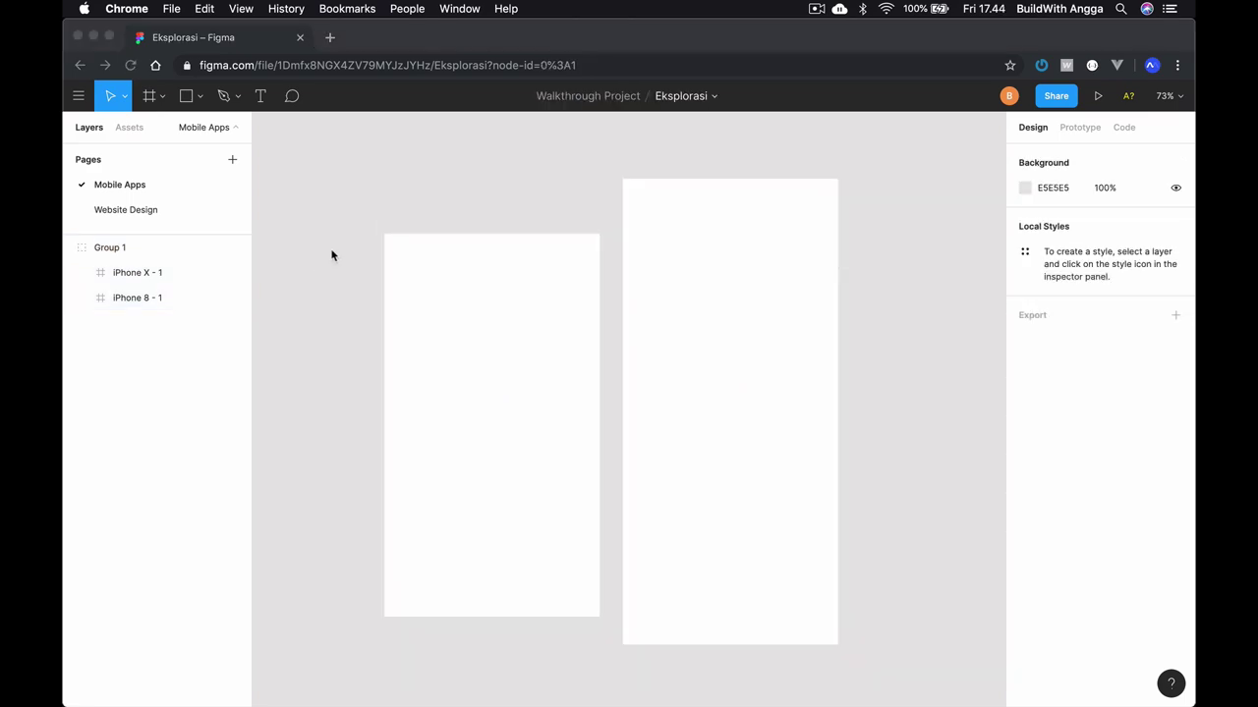
- Rename the Group 1 layer to 'frame utama'
{"action": "double_click", "coordinate": [114, 249]}
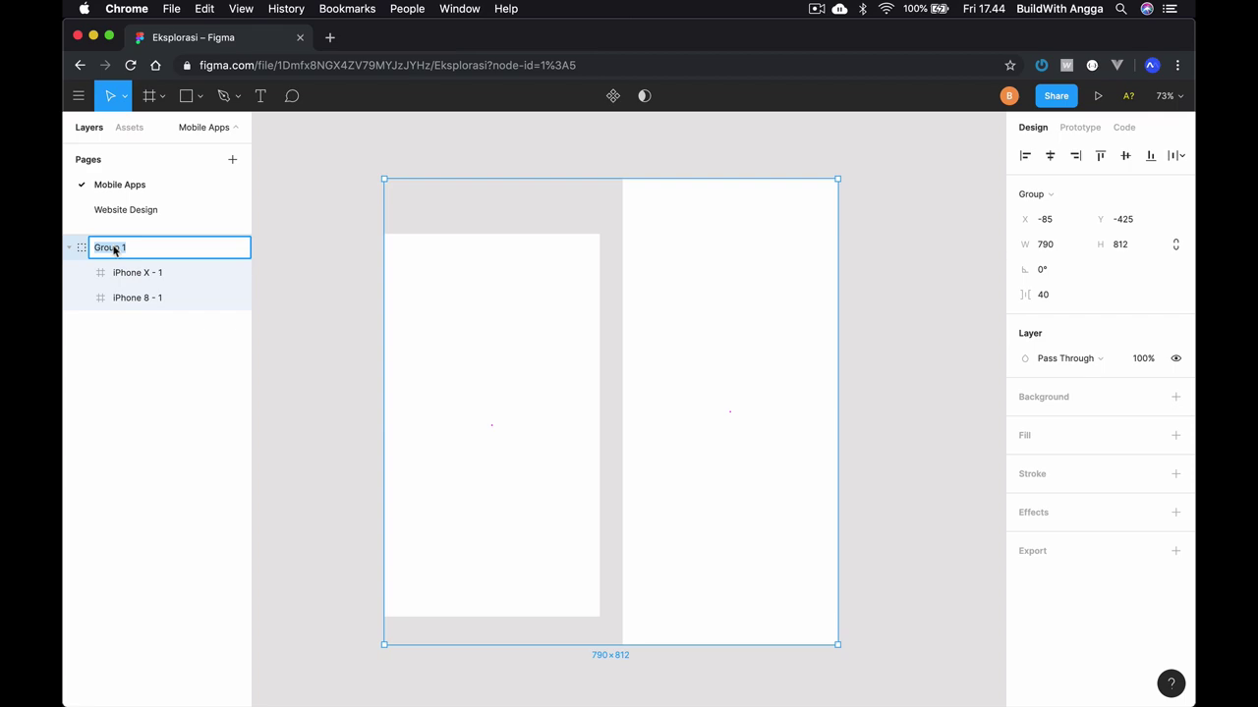
{"action": "type", "text": "frame utama"}
{"action": "key", "text": "Return"}
- Reposition the frame utama group, dragging it up-left and then slightly right
{"action": "left_click", "coordinate": [357, 278]}
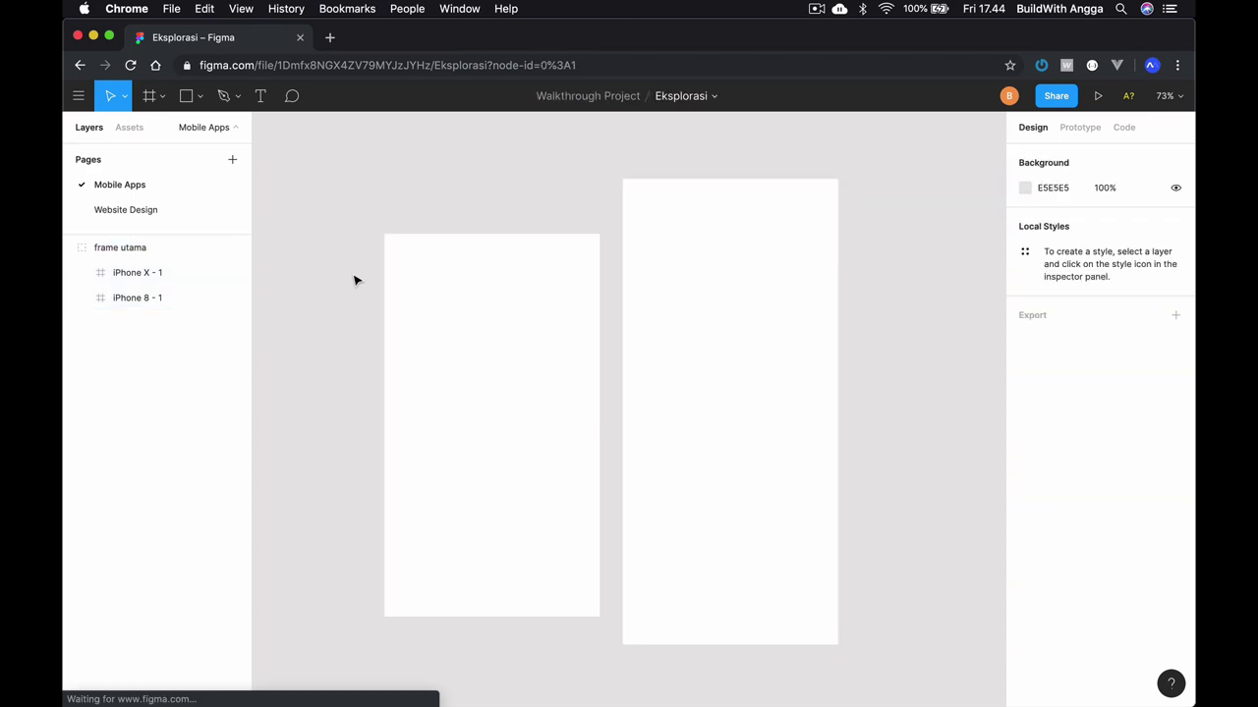
{"action": "left_click", "coordinate": [422, 298]}
{"action": "left_click_drag", "start_coordinate": [448, 325], "coordinate": [379, 292]}
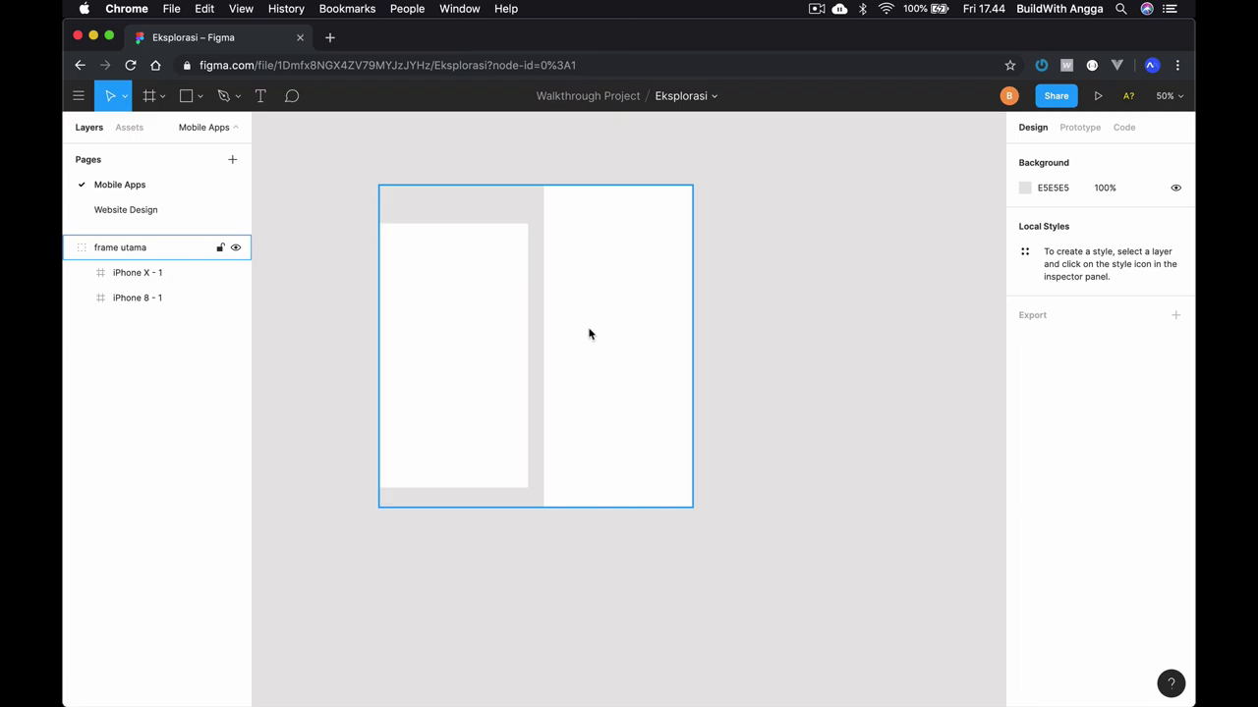
{"action": "scroll", "coordinate": [590, 334], "scroll_direction": "right", "scroll_amount": 3}
{"action": "scroll", "coordinate": [589, 332], "scroll_direction": "left", "scroll_amount": 1}
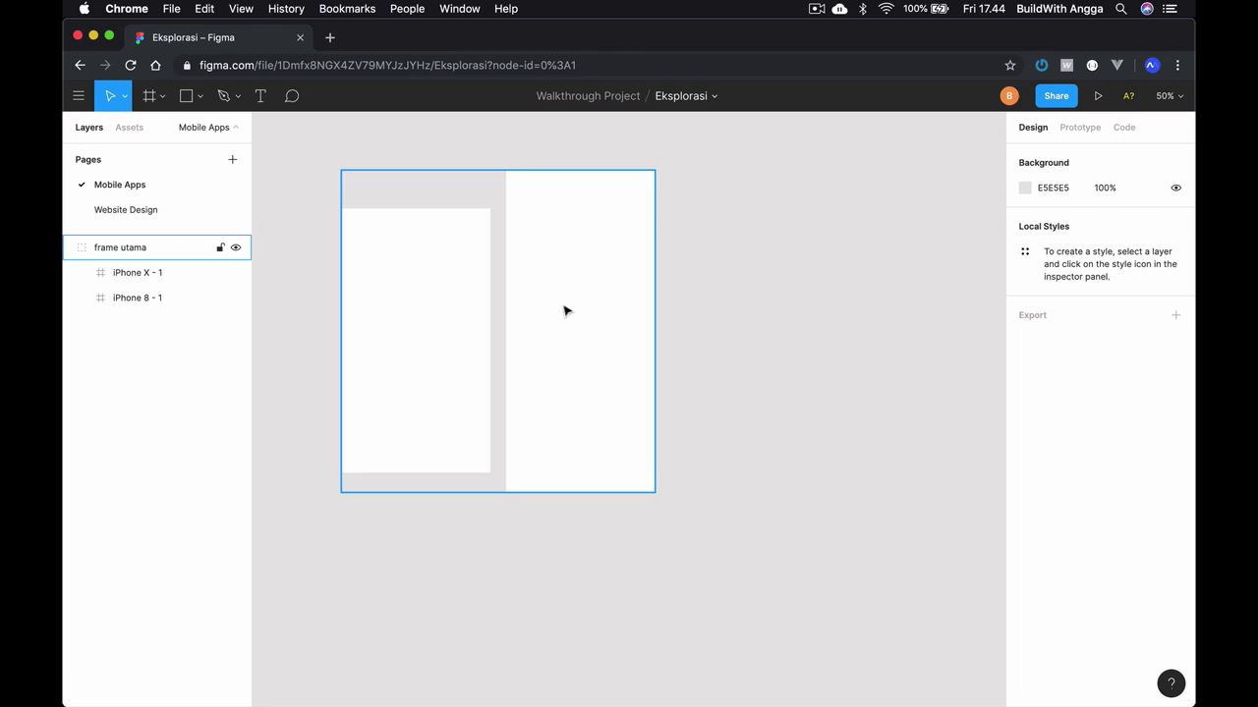
{"action": "mouse_move", "coordinate": [551, 308]}
{"action": "left_mouse_down"}
{"action": "mouse_move", "coordinate": [841, 319]}
{"action": "mouse_move", "coordinate": [498, 284]}
{"action": "left_mouse_up"}
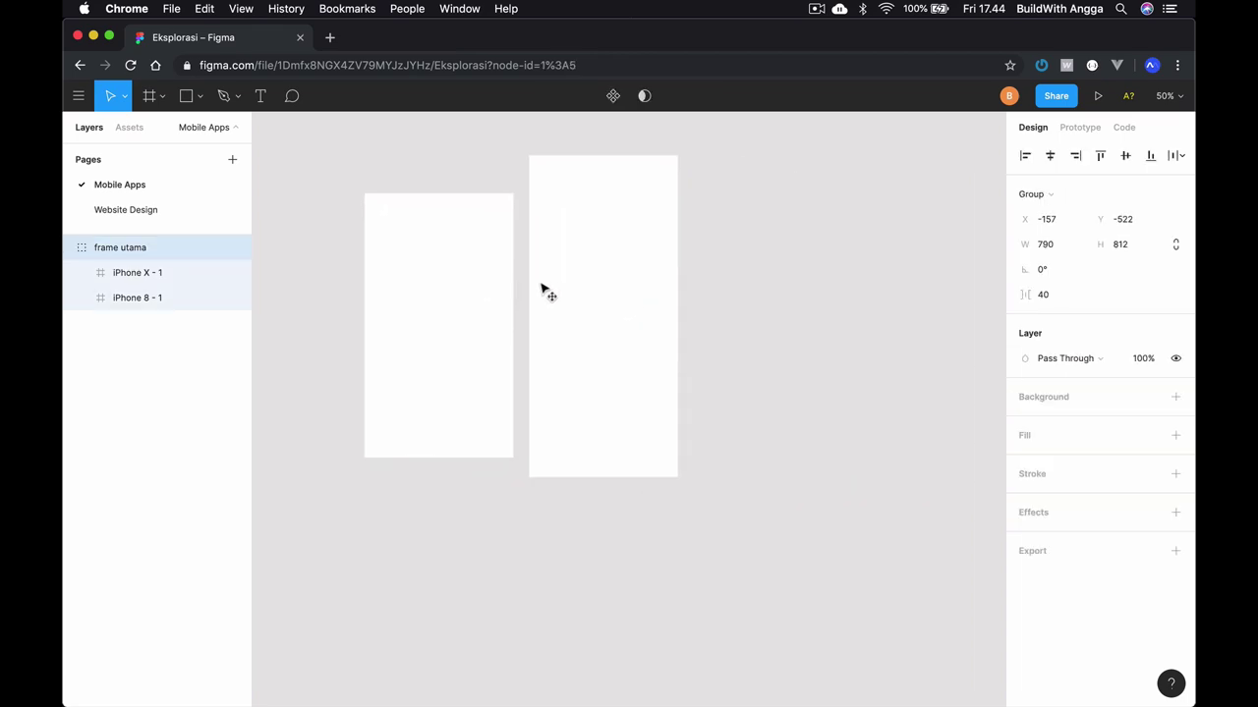
- Duplicate the frame utama group and place the copy to the right of the original
{"action": "left_click", "coordinate": [694, 269]}
{"action": "left_click", "coordinate": [558, 273]}
{"action": "key", "text": "super+d"}
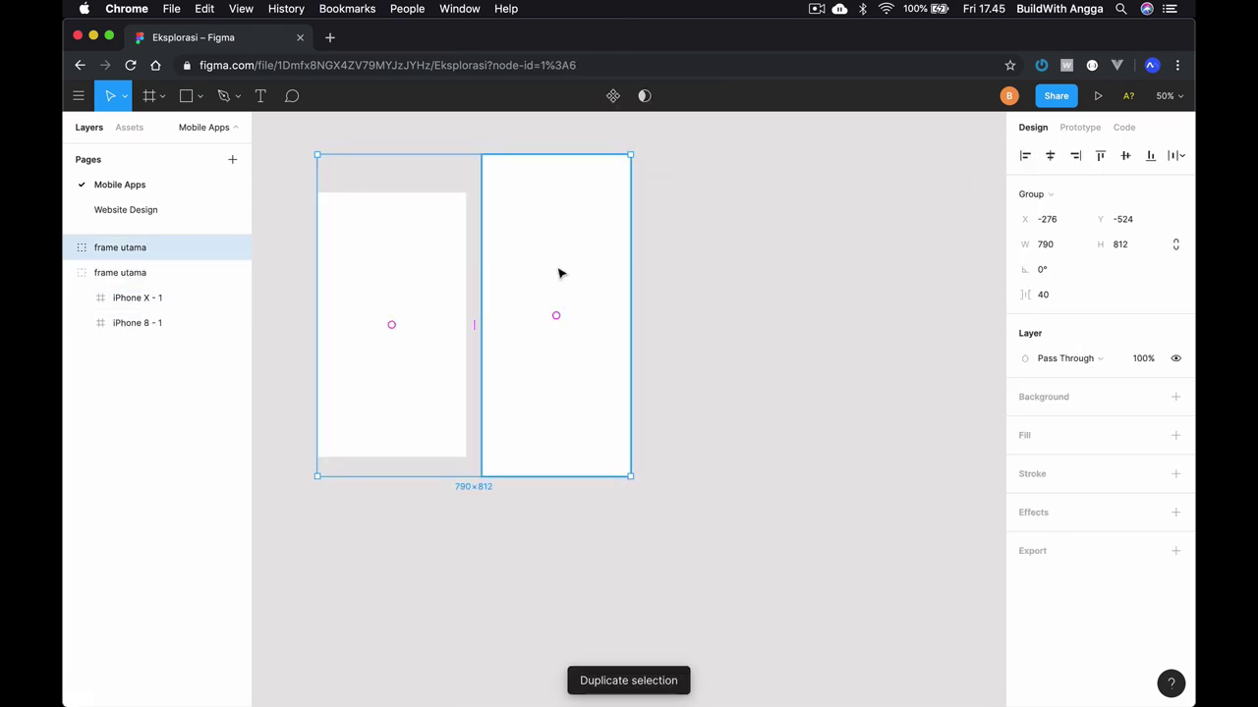
{"action": "left_click_drag", "start_coordinate": [541, 260], "coordinate": [901, 260]}
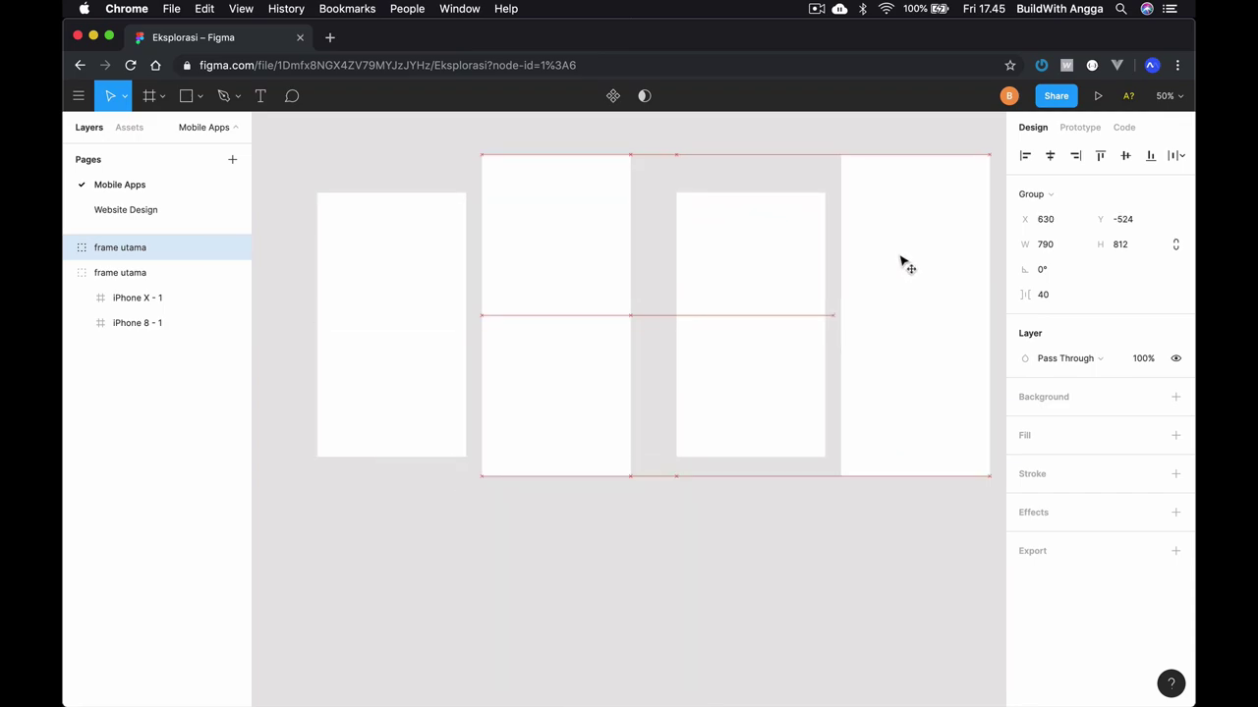
- Duplicate both frame utama groups and move the copied row below the first row
{"action": "left_click", "coordinate": [671, 519]}
{"action": "scroll", "coordinate": [668, 523], "scroll_direction": "down", "scroll_amount": 3}
{"action": "scroll", "coordinate": [668, 523], "scroll_direction": "down", "scroll_amount": 5}
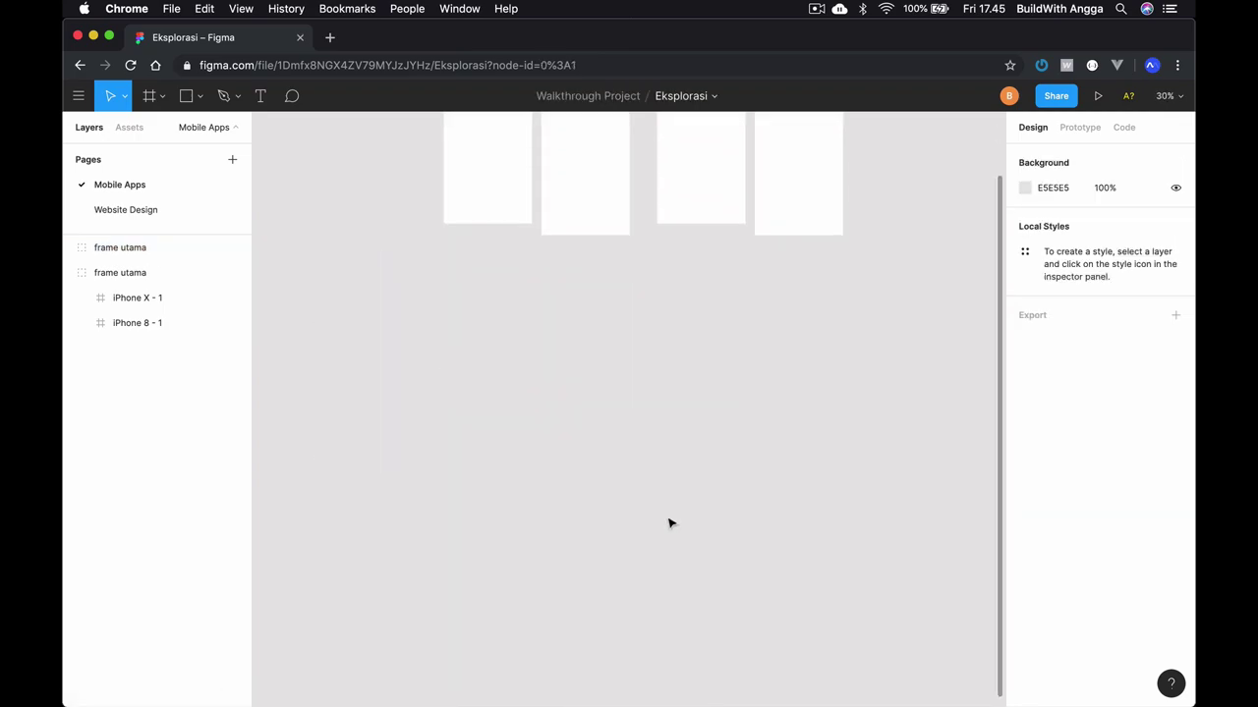
{"action": "scroll", "coordinate": [668, 523], "scroll_direction": "up", "scroll_amount": 2}
{"action": "mouse_move", "coordinate": [486, 500]}
{"action": "left_mouse_down"}
{"action": "mouse_move", "coordinate": [747, 275]}
{"action": "mouse_move", "coordinate": [716, 238]}
{"action": "left_mouse_up"}
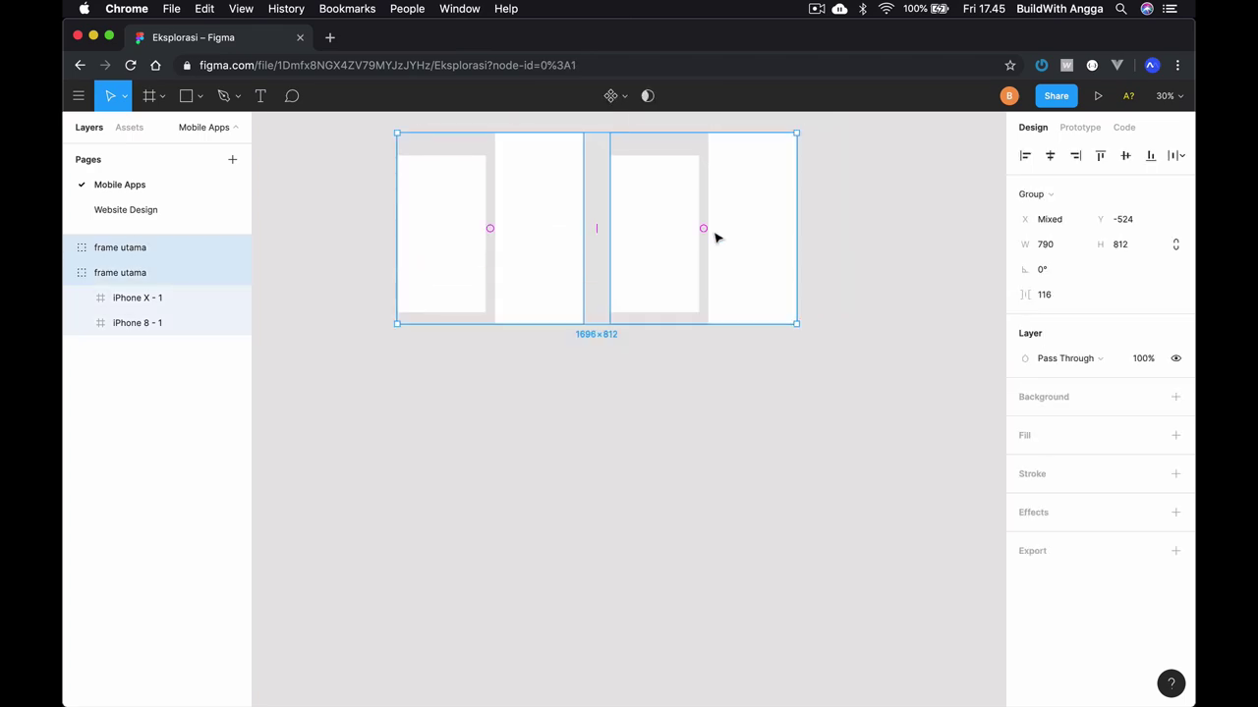
{"action": "key", "text": "super+d"}
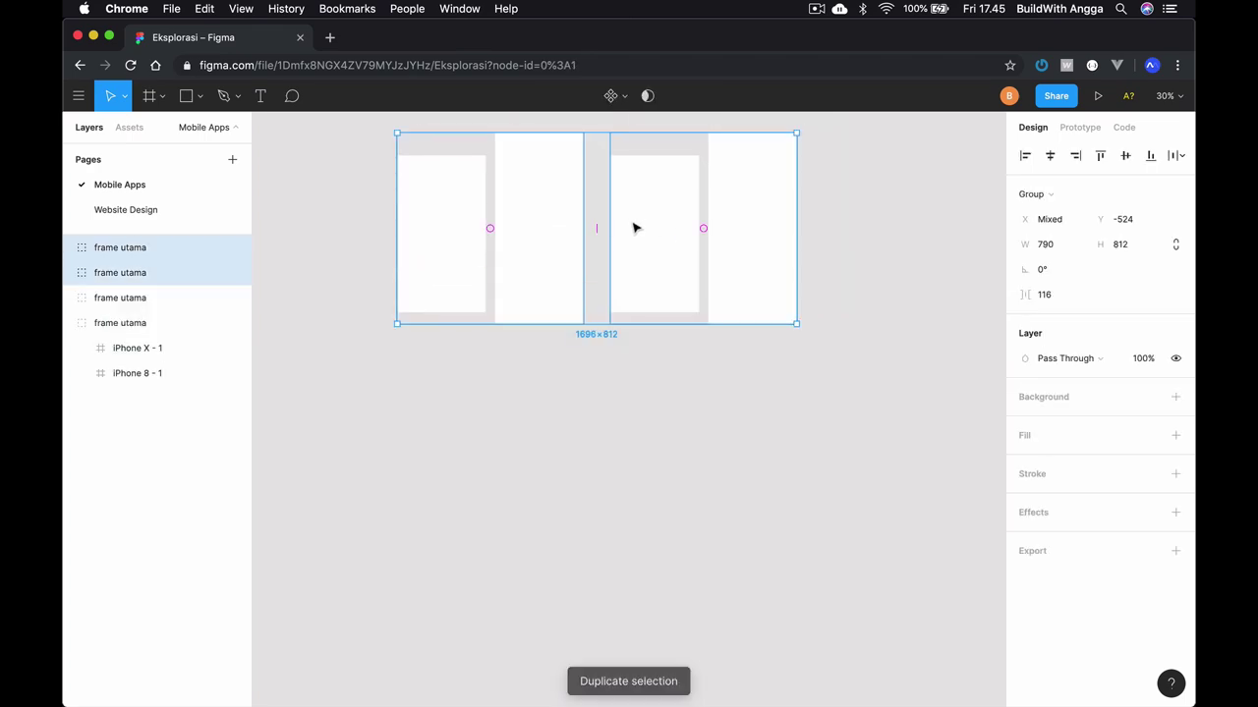
{"action": "left_click_drag", "start_coordinate": [645, 225], "coordinate": [649, 454]}
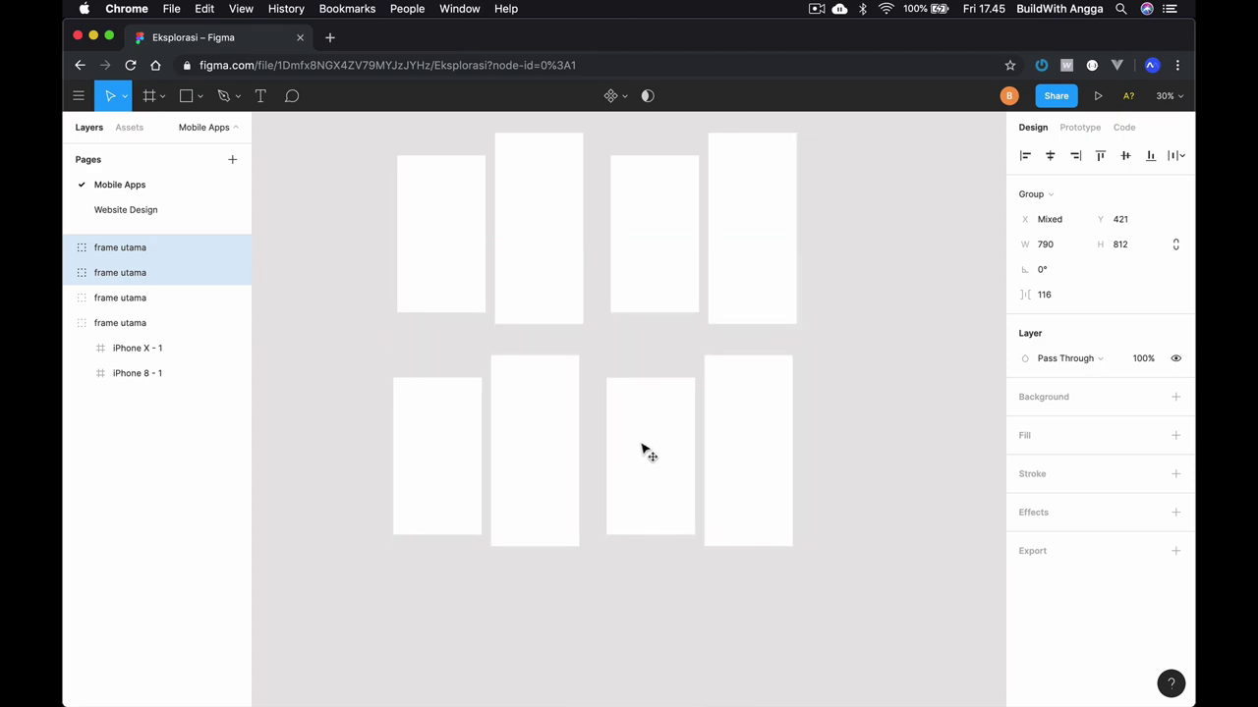
- Select all four groups and set row spacing to 233 and column spacing to 163
{"action": "left_click", "coordinate": [901, 347]}
{"action": "scroll", "coordinate": [895, 182], "scroll_direction": "up", "scroll_amount": 1}
{"action": "left_click_drag", "start_coordinate": [899, 138], "coordinate": [396, 572]}
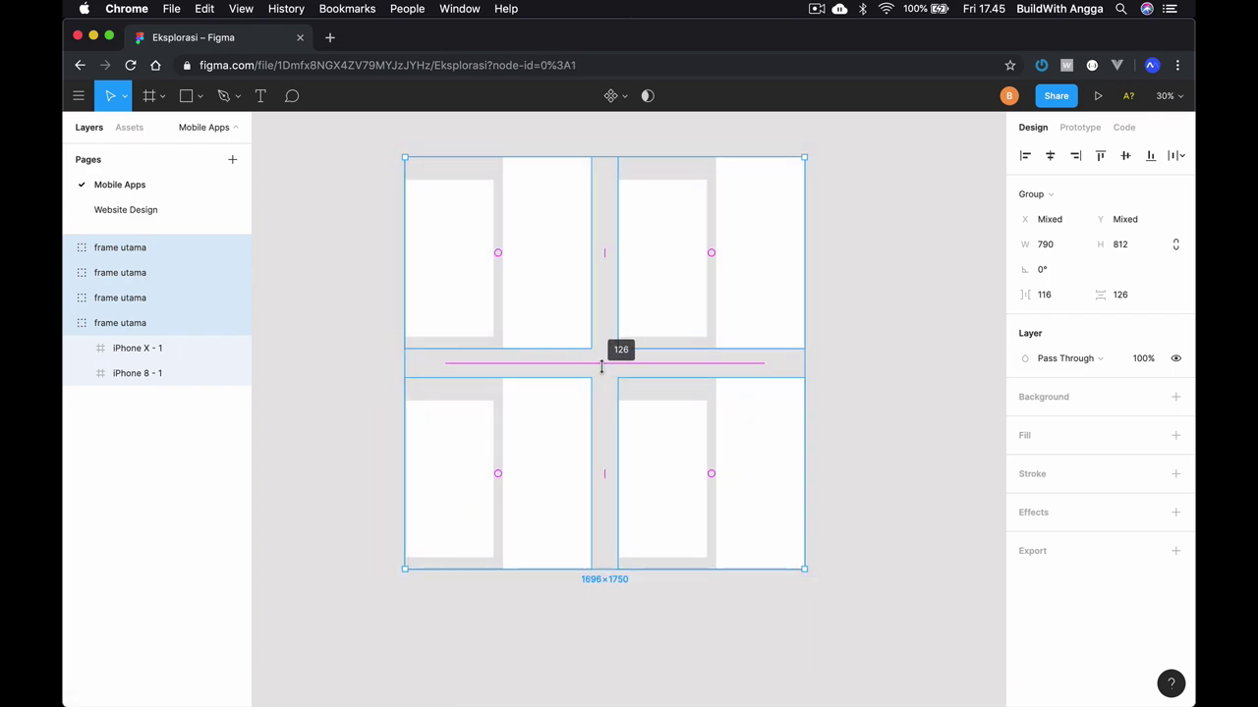
{"action": "left_click_drag", "start_coordinate": [605, 363], "coordinate": [609, 353]}
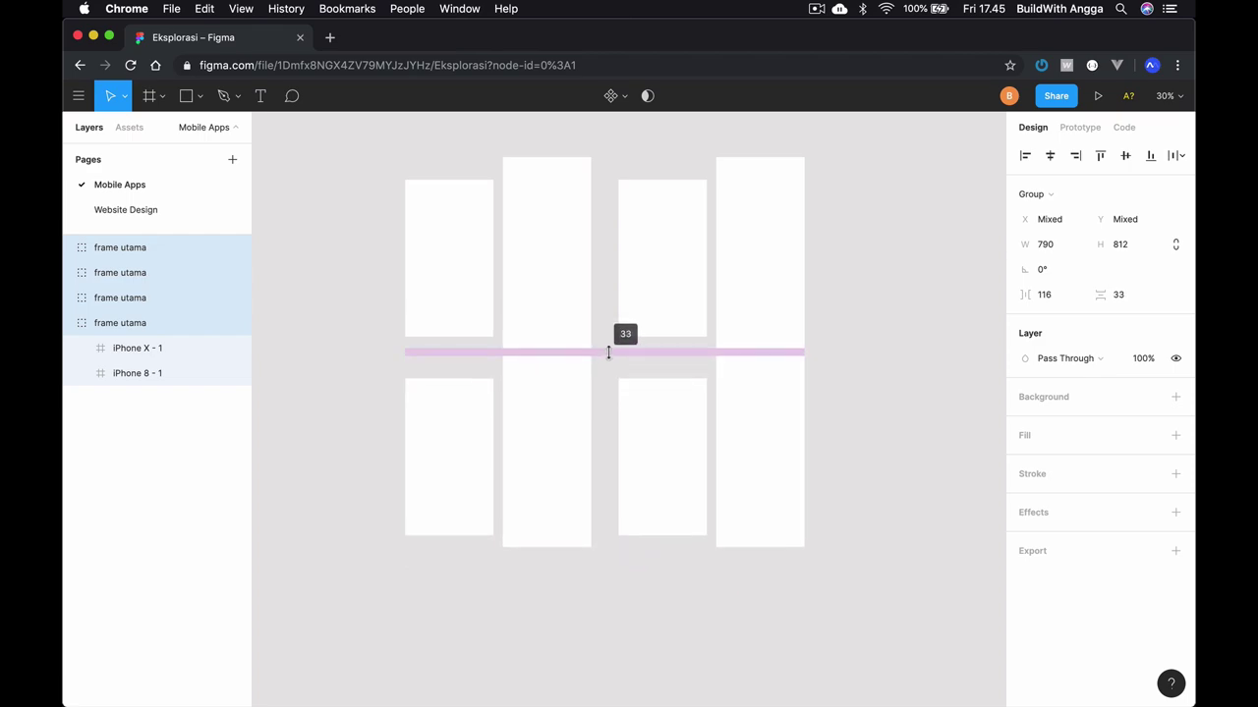
{"action": "left_click_drag", "start_coordinate": [608, 353], "coordinate": [606, 375]}
{"action": "left_click_drag", "start_coordinate": [604, 253], "coordinate": [616, 254]}
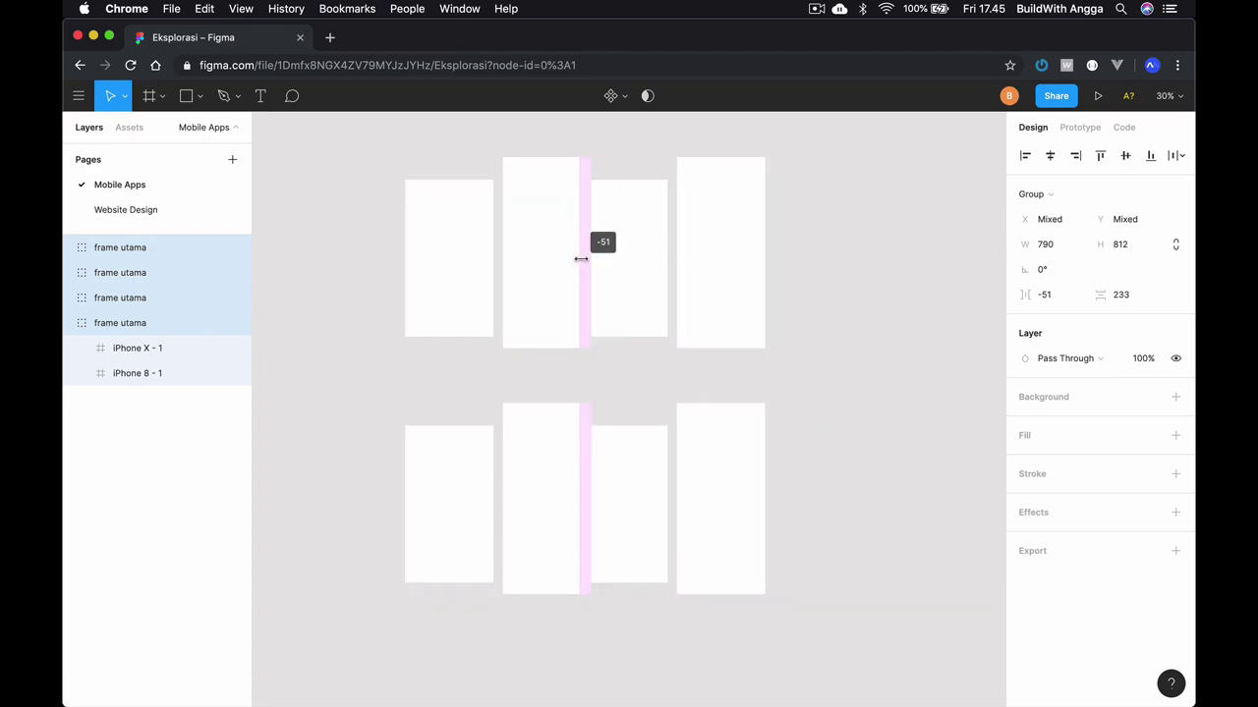
{"action": "left_click_drag", "start_coordinate": [723, 255], "coordinate": [747, 266]}
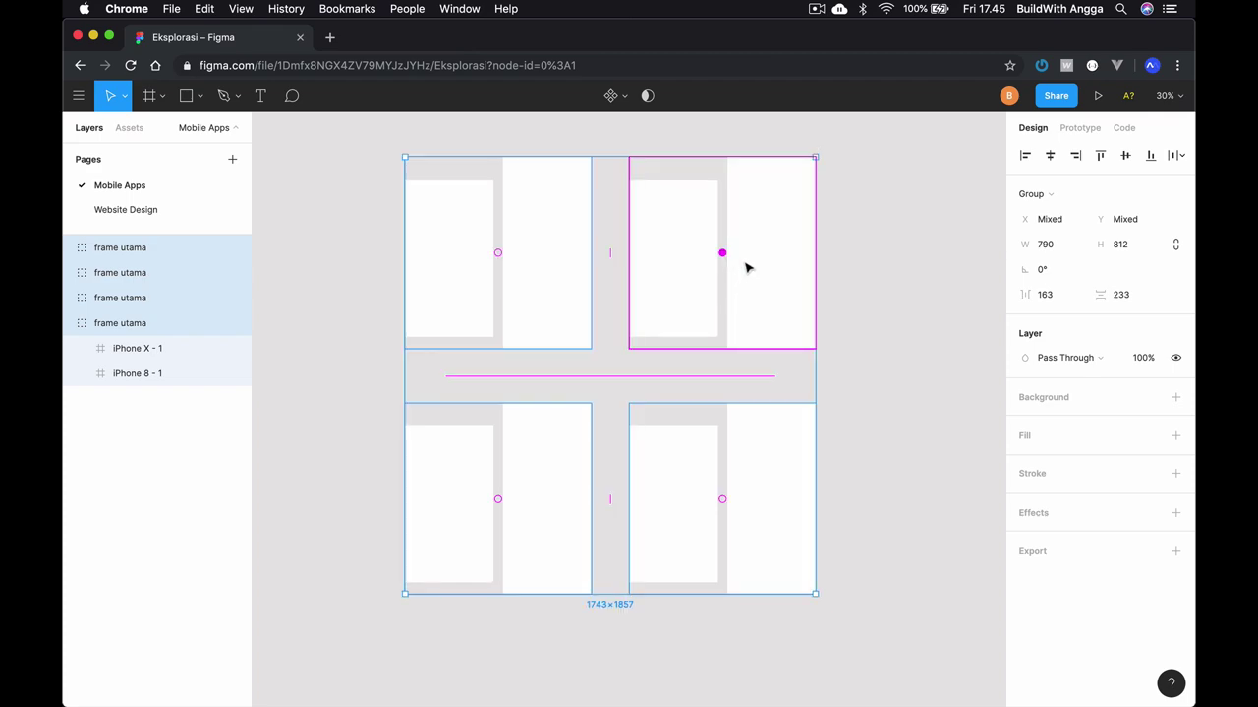
{"action": "left_click", "coordinate": [638, 373]}
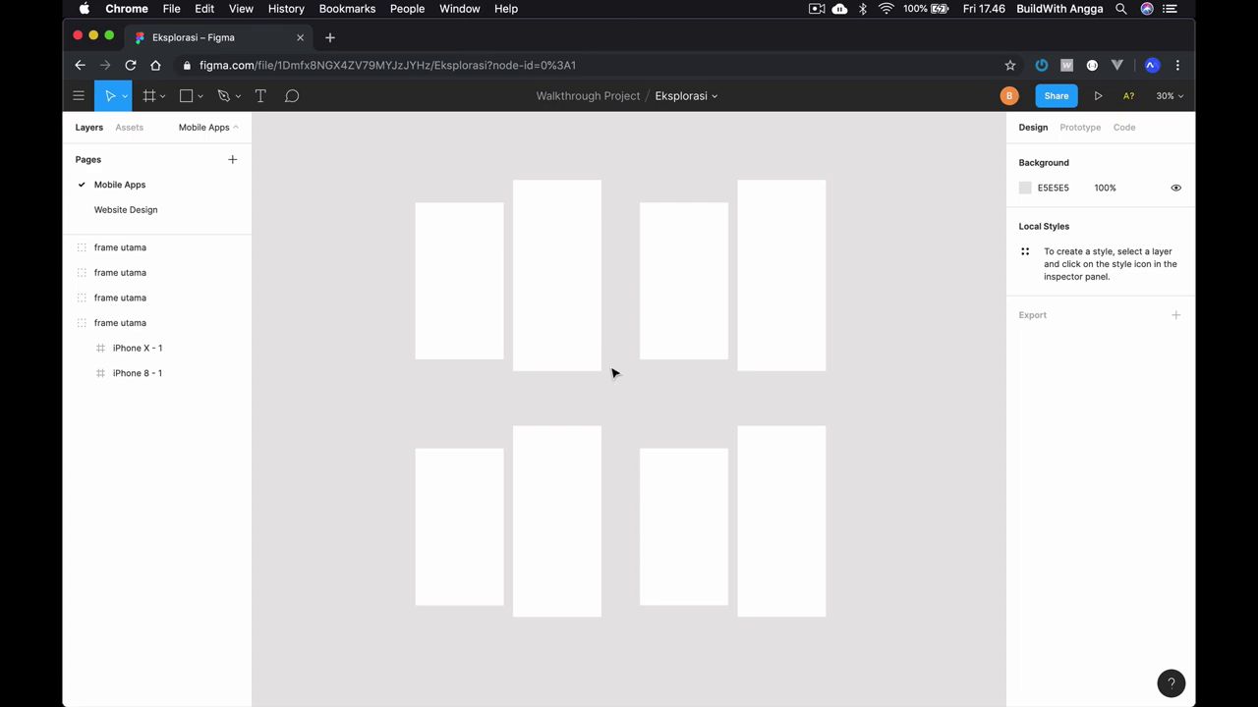
{"action": "scroll", "coordinate": [612, 374], "scroll_direction": "up", "scroll_amount": 2}
{"action": "scroll", "coordinate": [612, 371], "scroll_direction": "up", "scroll_amount": 1}
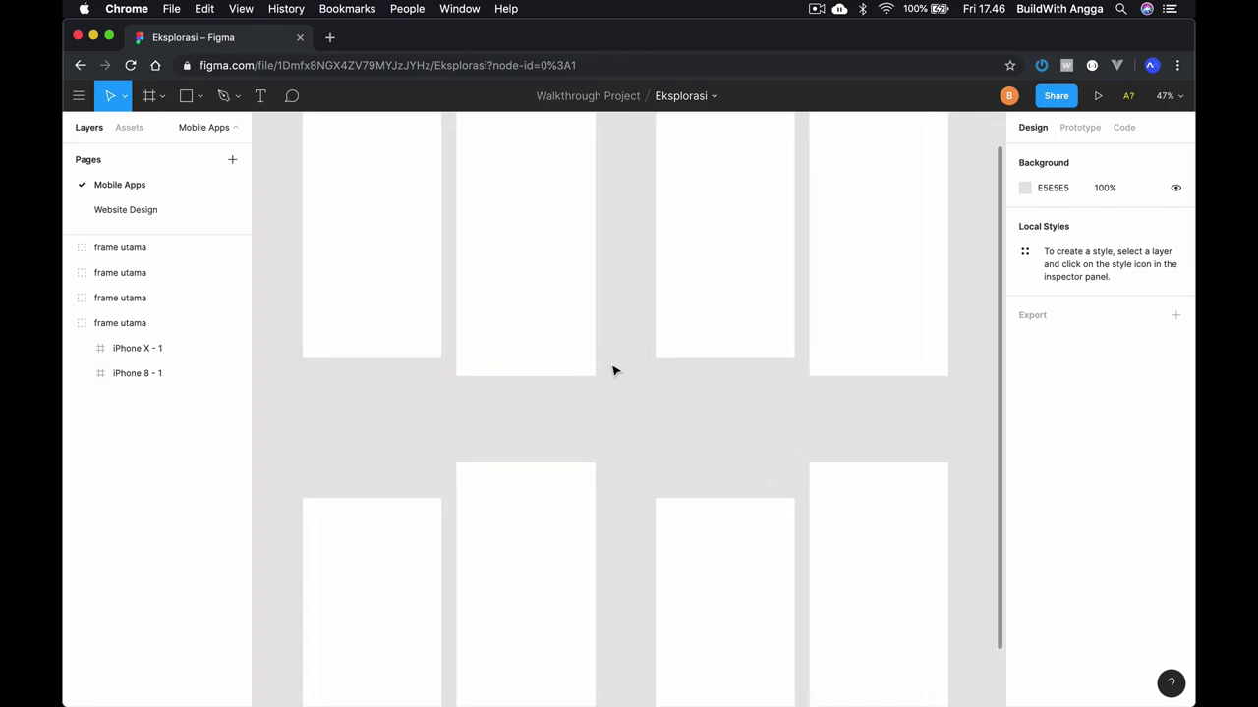
{"action": "scroll", "coordinate": [612, 371], "scroll_direction": "up", "scroll_amount": 2}
{"action": "scroll", "coordinate": [612, 372], "scroll_direction": "up", "scroll_amount": 1}
{"action": "scroll", "coordinate": [612, 371], "scroll_direction": "down", "scroll_amount": 2}
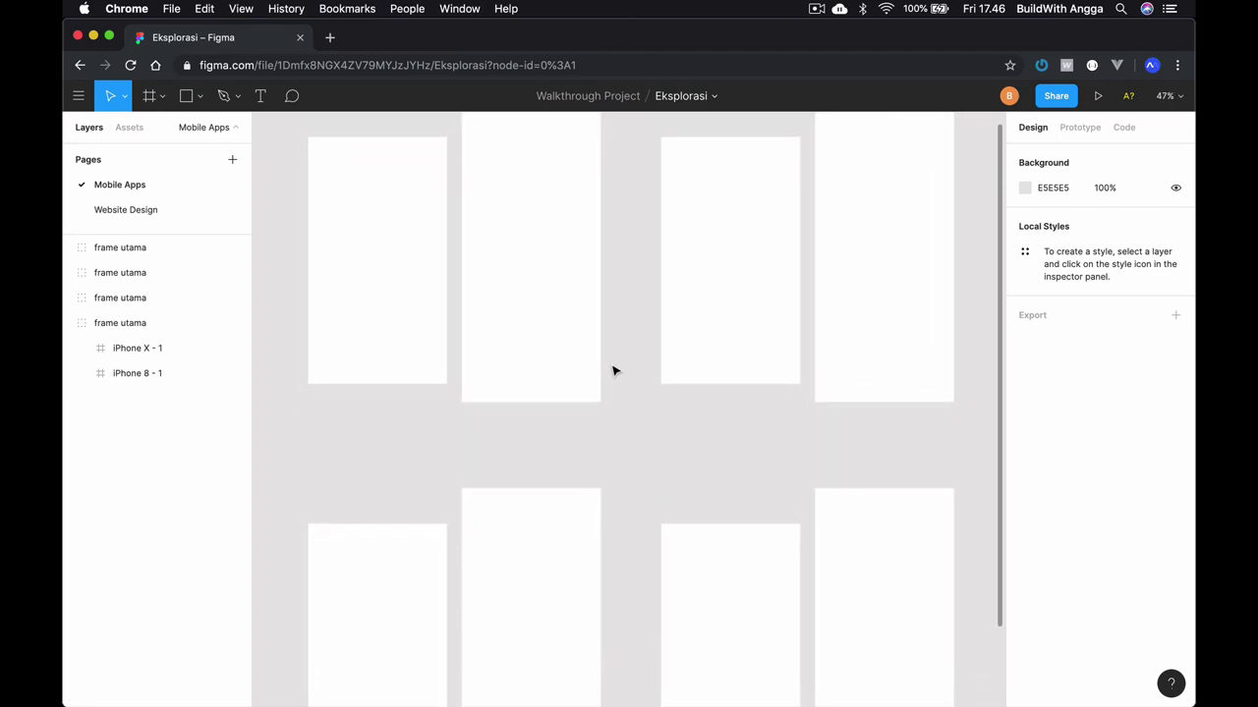
{"action": "scroll", "coordinate": [612, 372], "scroll_direction": "down", "scroll_amount": 2}
{"action": "scroll", "coordinate": [613, 370], "scroll_direction": "up", "scroll_amount": 1}
{"action": "scroll", "coordinate": [612, 371], "scroll_direction": "down", "scroll_amount": 1}
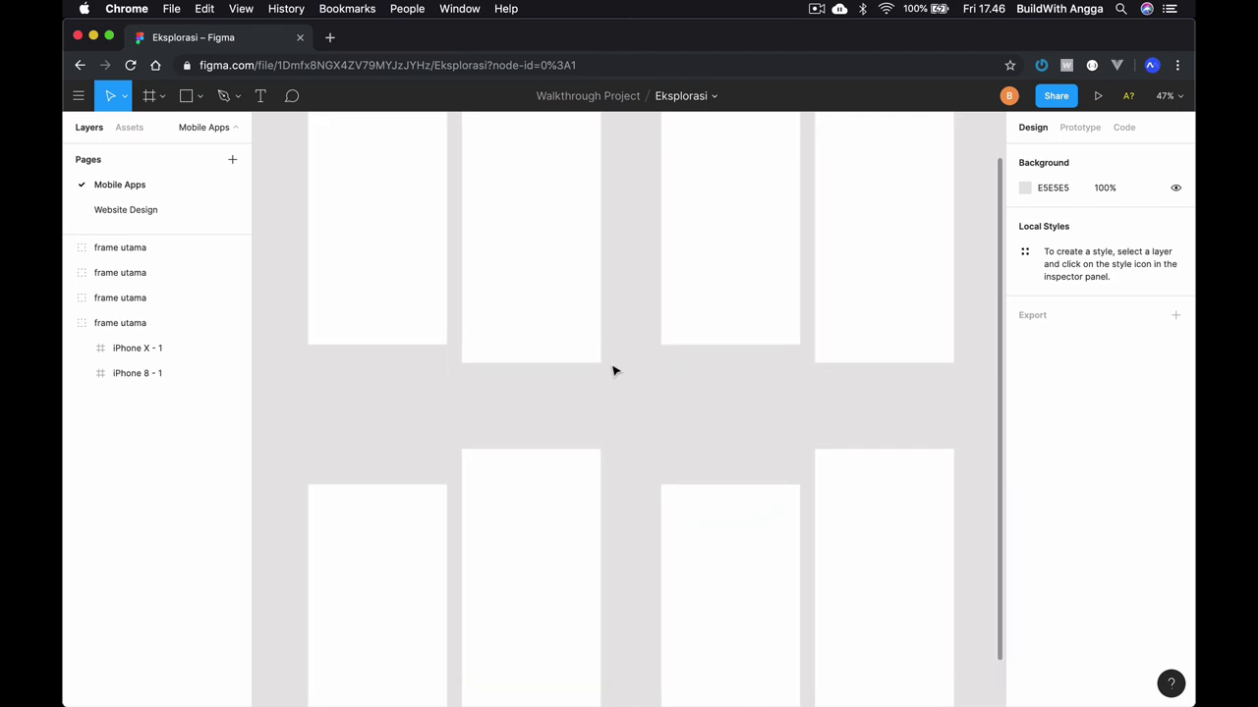
{"action": "scroll", "coordinate": [613, 370], "scroll_direction": "up", "scroll_amount": 1}
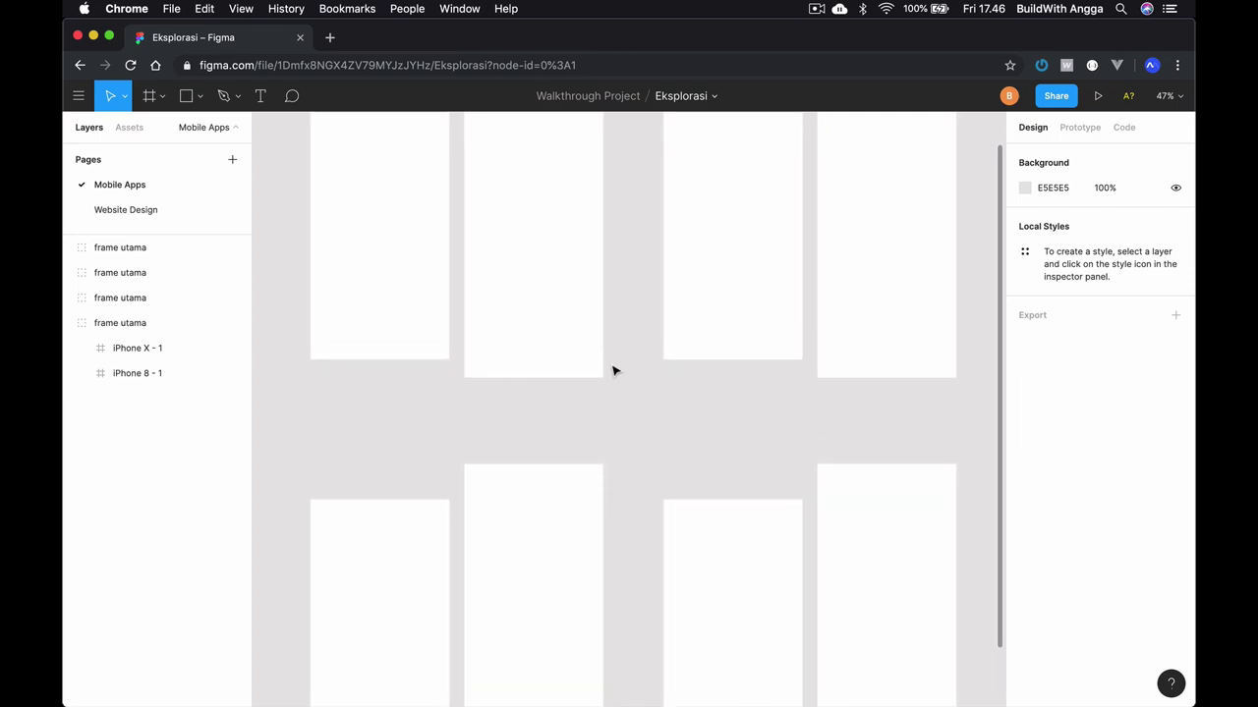
{"action": "scroll", "coordinate": [612, 371], "scroll_direction": "right", "scroll_amount": 2}
{"action": "scroll", "coordinate": [613, 372], "scroll_direction": "left", "scroll_amount": 1}
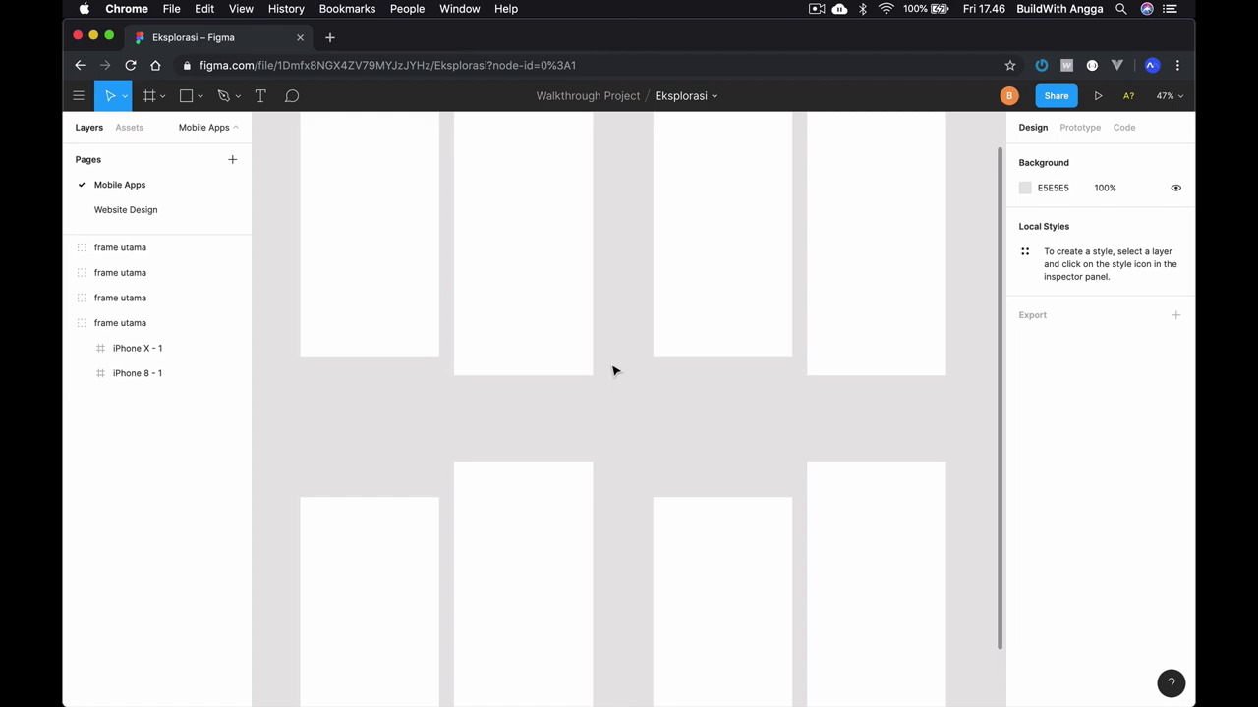
{"action": "scroll", "coordinate": [613, 372], "scroll_direction": "up", "scroll_amount": 3}
{"action": "scroll", "coordinate": [612, 372], "scroll_direction": "down", "scroll_amount": 2}
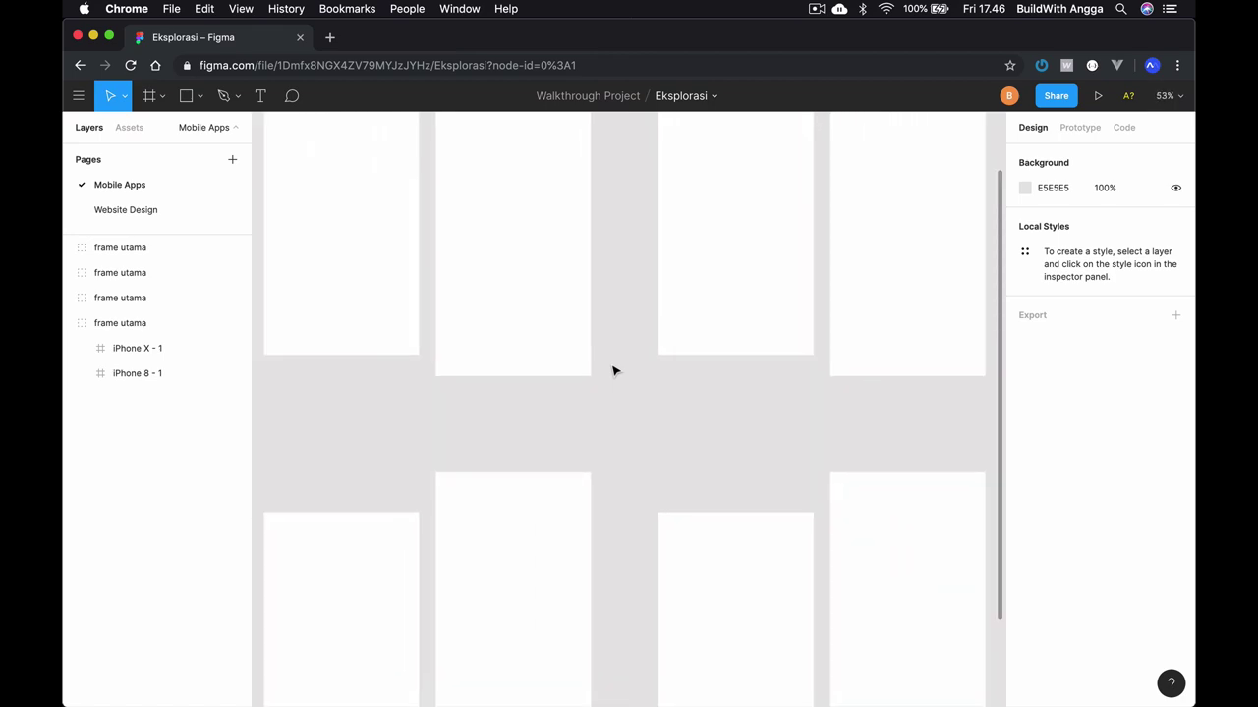